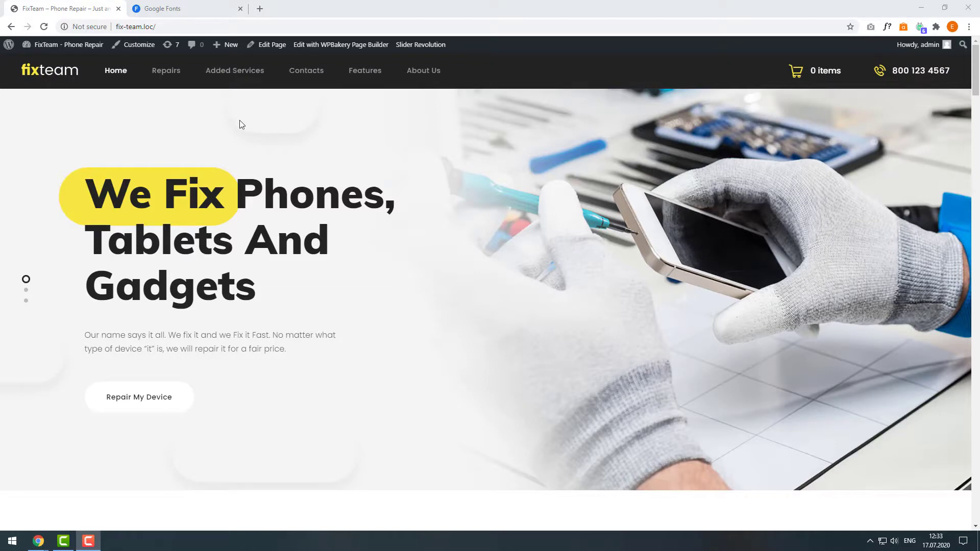
- Open Customizer's Typography > Load fonts, locate the empty Font 3 slot, then switch to Google Fonts
{"action": "middle_click", "coordinate": [131, 49]}
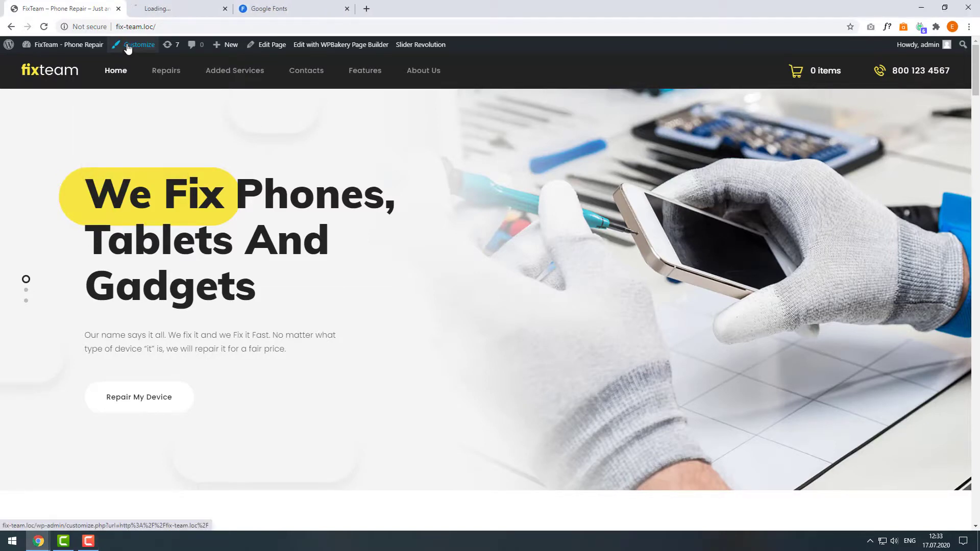
{"action": "left_click", "coordinate": [138, 9]}
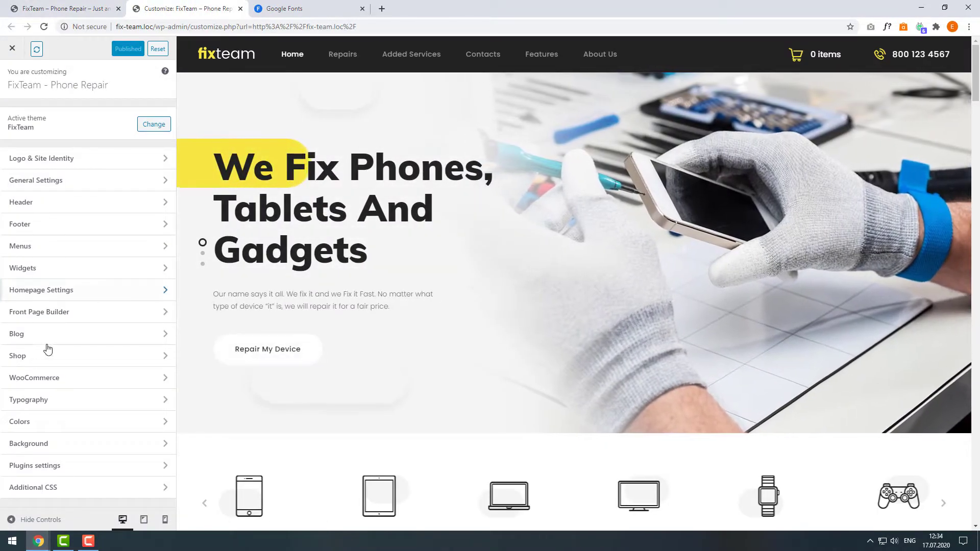
{"action": "left_click", "coordinate": [42, 400]}
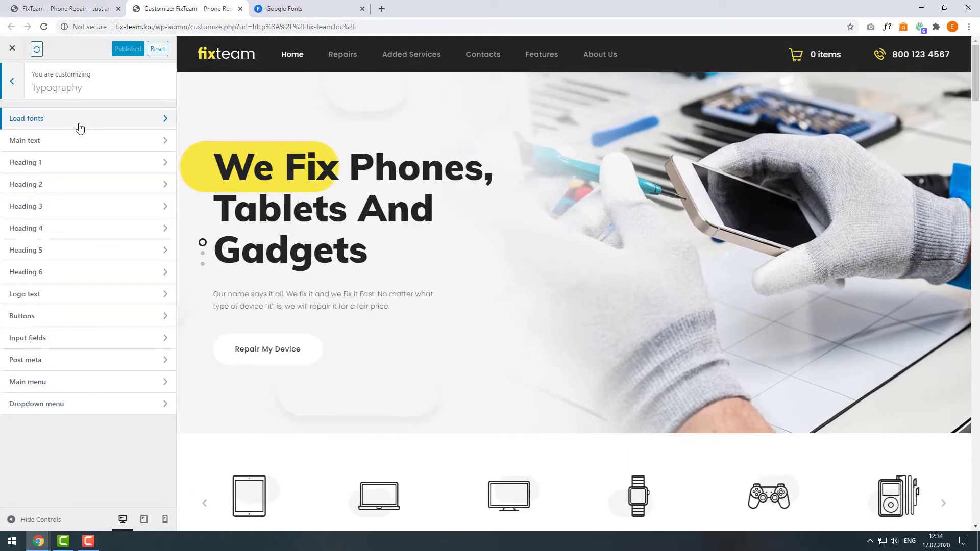
{"action": "left_click", "coordinate": [80, 128]}
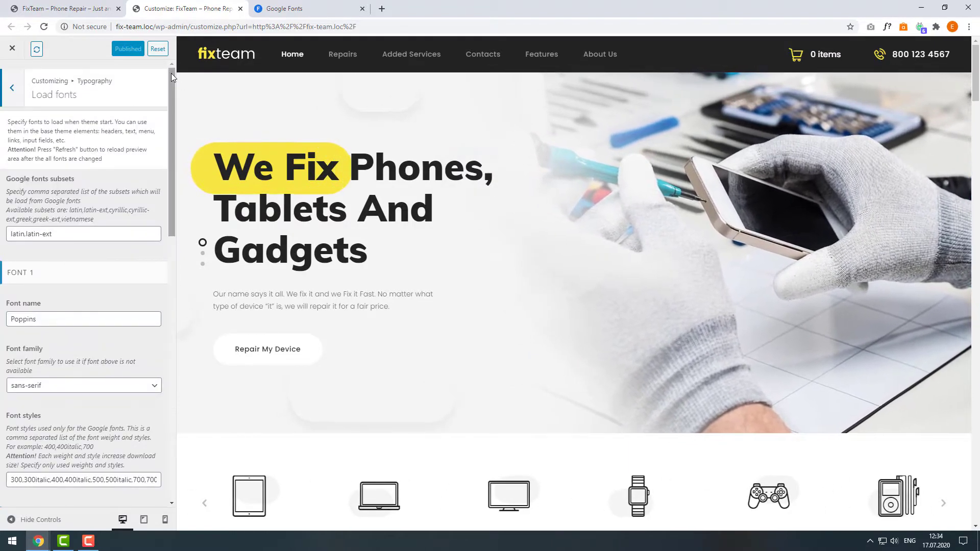
{"action": "mouse_move", "coordinate": [171, 72]}
{"action": "left_mouse_down"}
{"action": "mouse_move", "coordinate": [158, 146]}
{"action": "mouse_move", "coordinate": [114, 248]}
{"action": "left_mouse_up"}
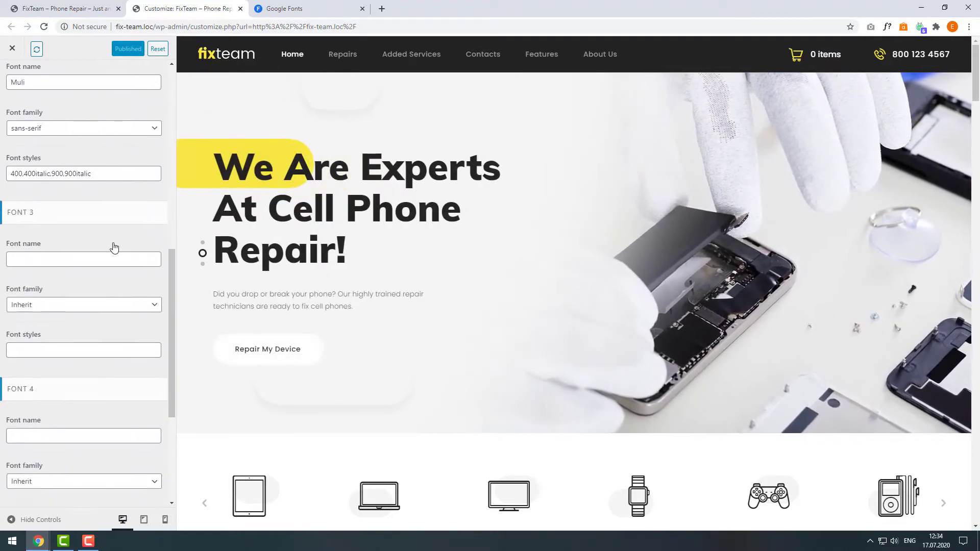
{"action": "left_click_drag", "start_coordinate": [7, 213], "coordinate": [34, 214]}
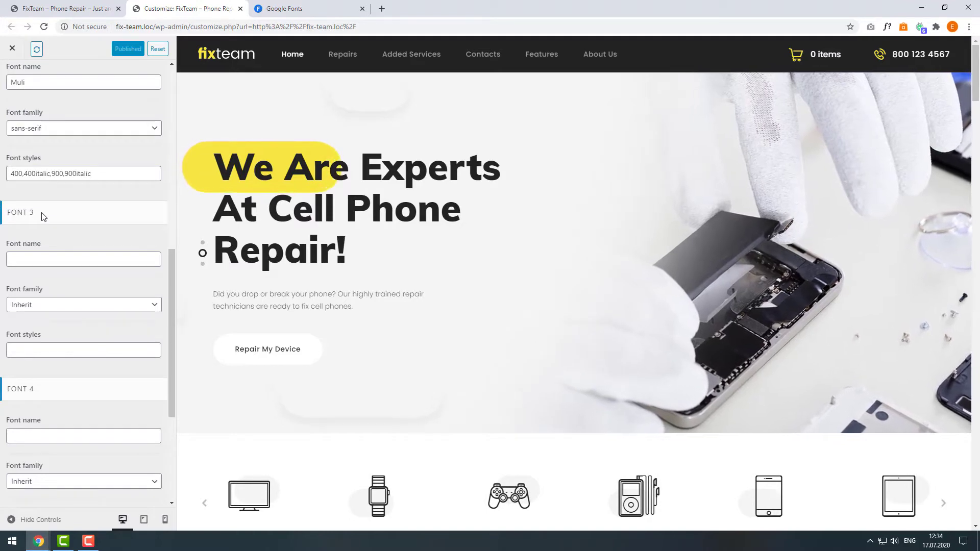
{"action": "left_click", "coordinate": [286, 10]}
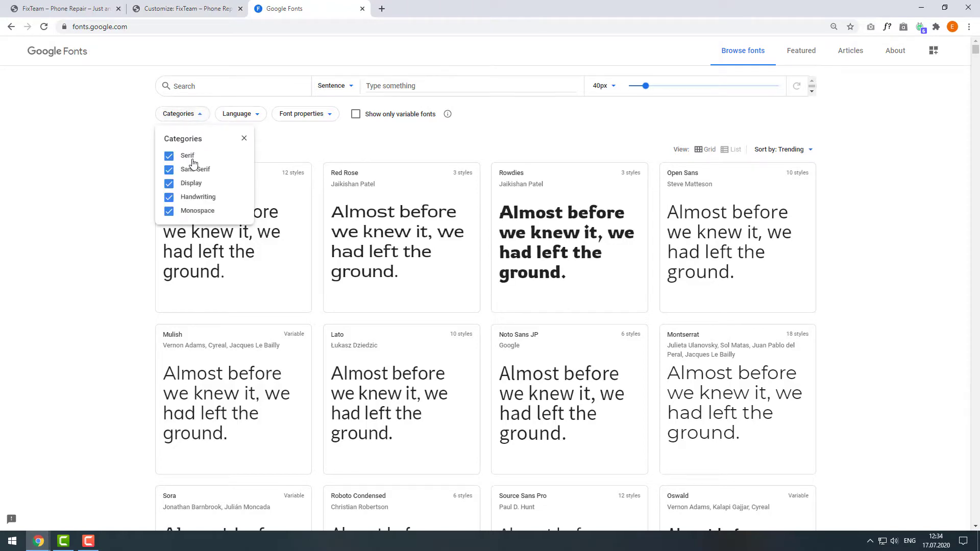
- Uncheck Sans Serif and Monospace in Google Fonts, then open the Grenze Gotisch font page
{"action": "left_click", "coordinate": [191, 171]}
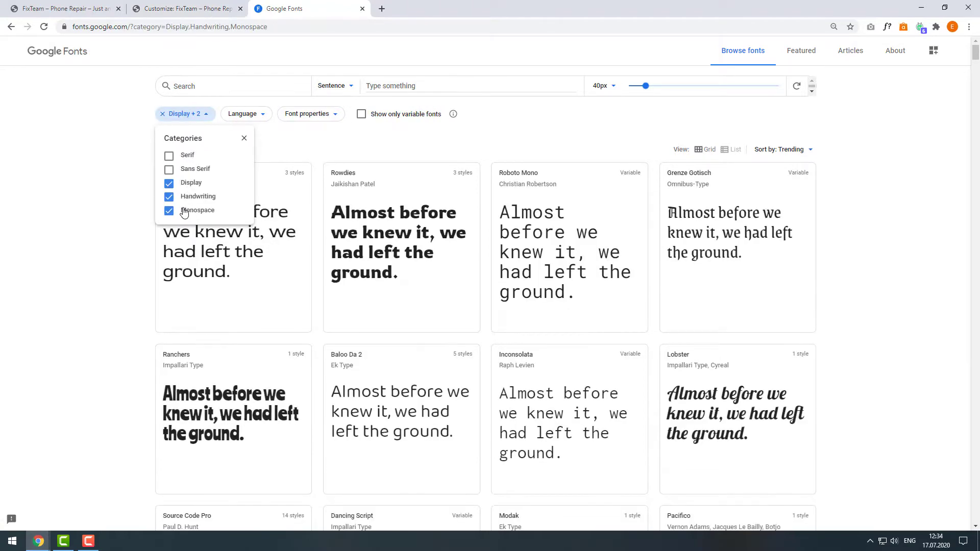
{"action": "left_click", "coordinate": [184, 211]}
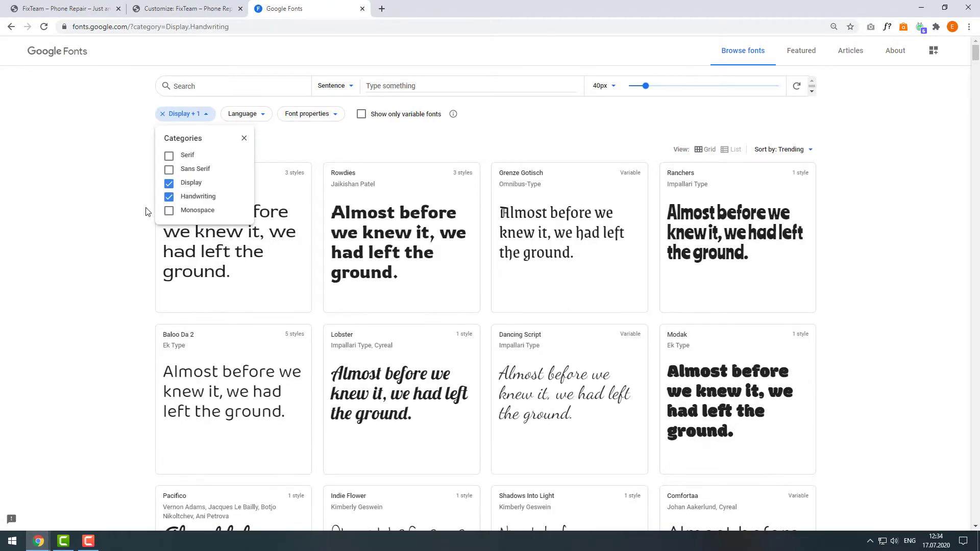
{"action": "left_click", "coordinate": [548, 198]}
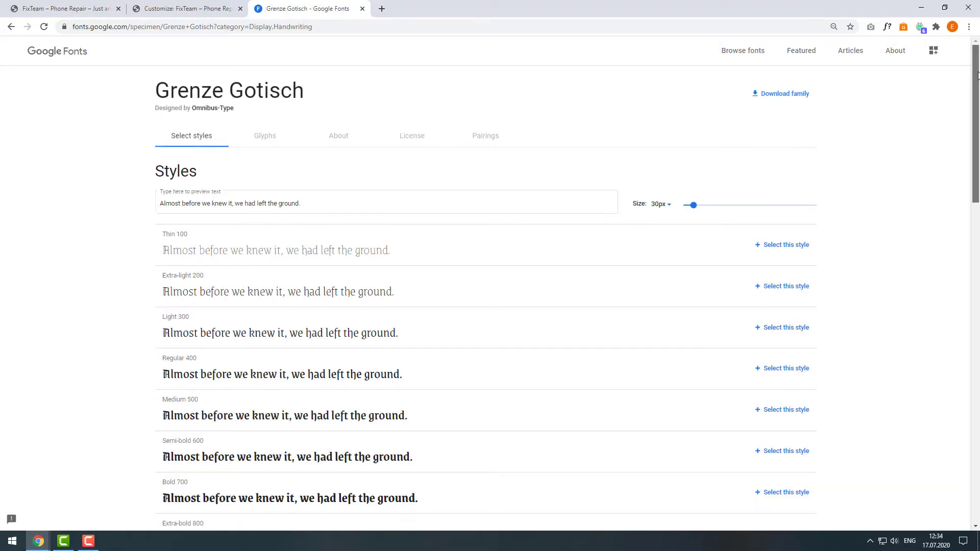
{"action": "left_click_drag", "start_coordinate": [978, 76], "coordinate": [978, 127]}
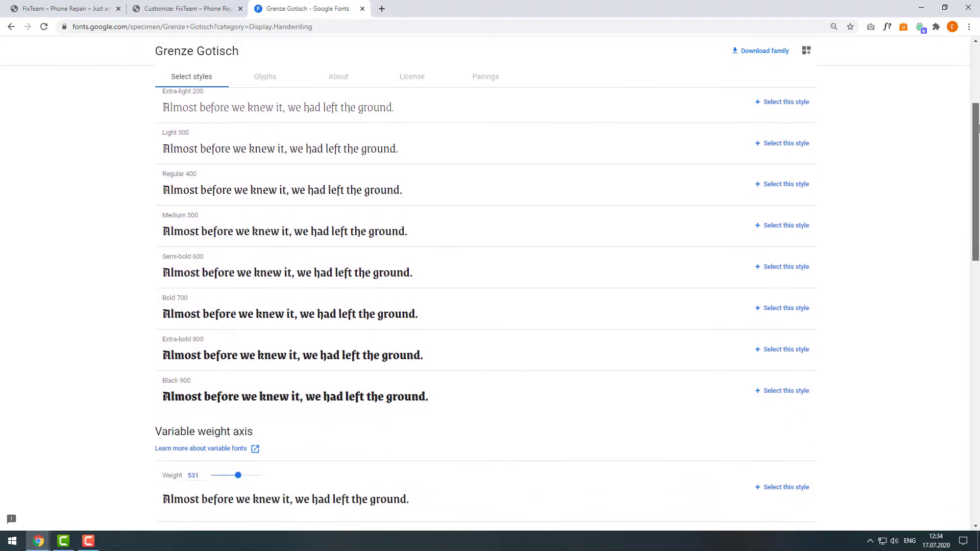
- Select Grenze Gotisch styles, show the embed code and copy the 'Grenze Gotisch' family name
{"action": "left_click", "coordinate": [780, 185]}
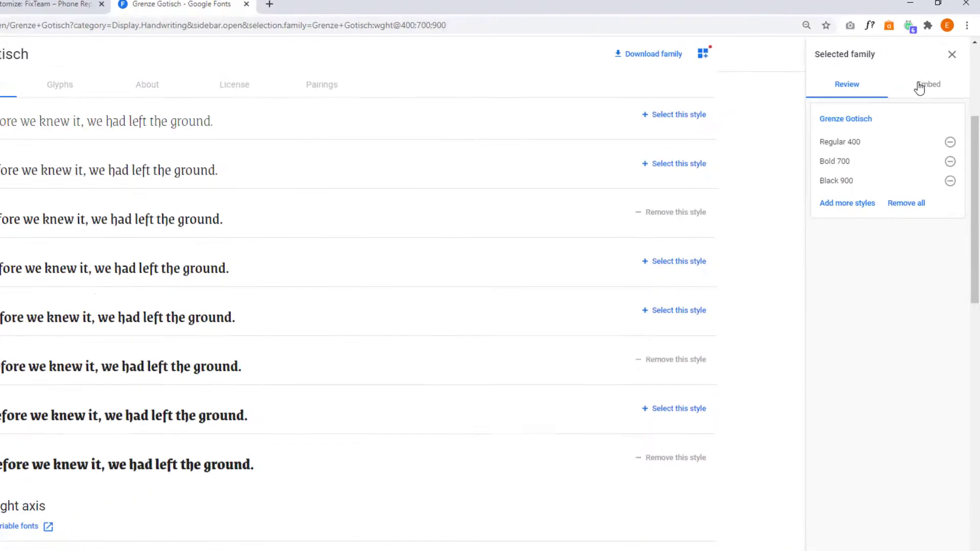
{"action": "left_click", "coordinate": [930, 80]}
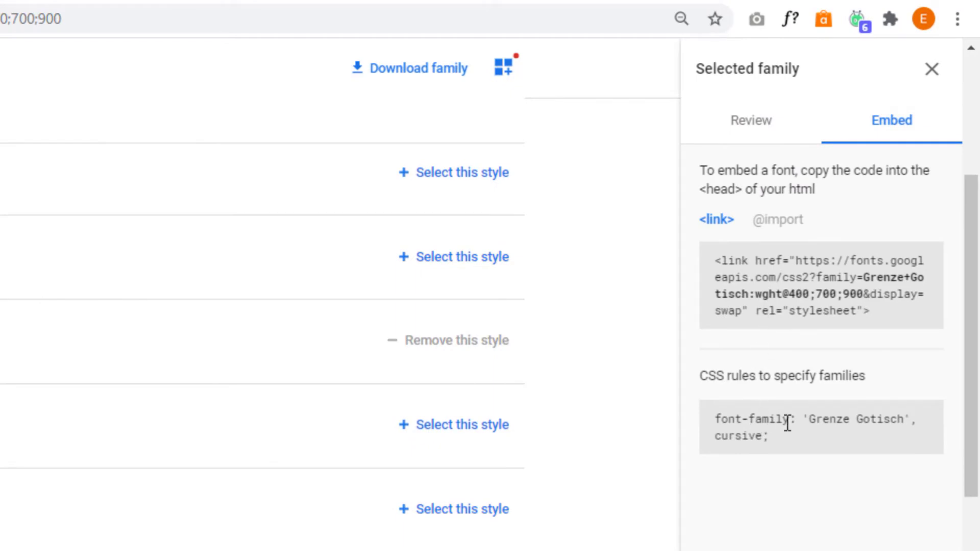
{"action": "right_click", "coordinate": [891, 419]}
{"action": "left_click", "coordinate": [908, 302]}
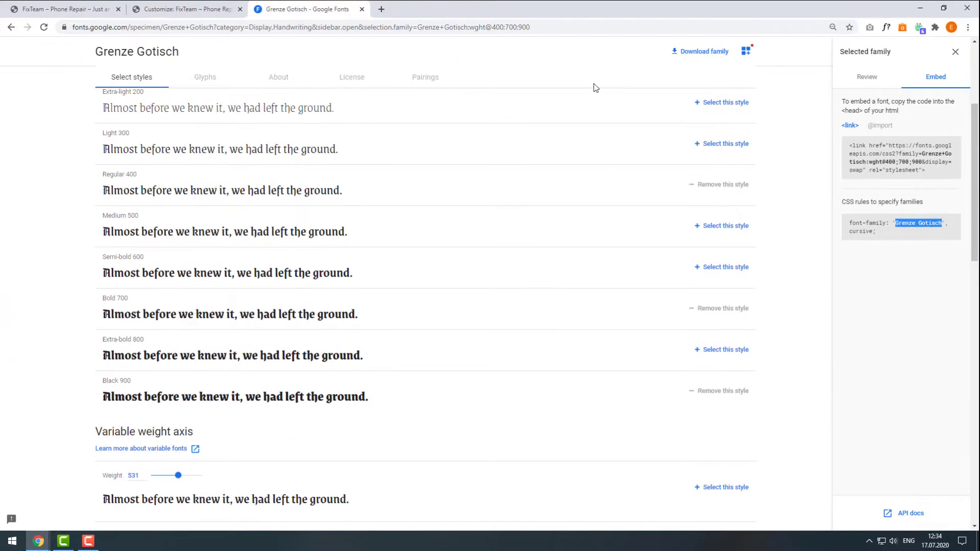
- Paste 'Grenze Gotisch' as the Font 3 font name
{"action": "left_click", "coordinate": [177, 9]}
{"action": "right_click", "coordinate": [26, 259]}
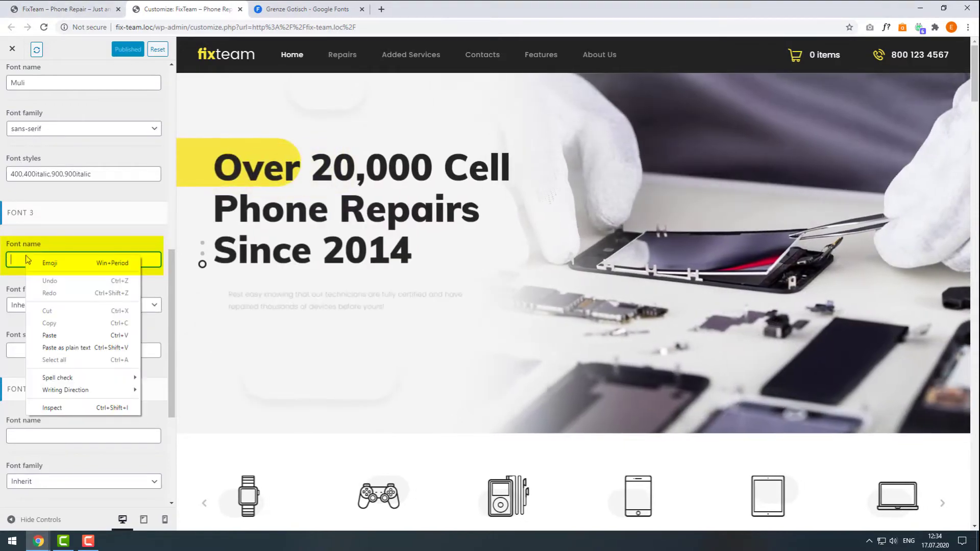
{"action": "left_click", "coordinate": [49, 335]}
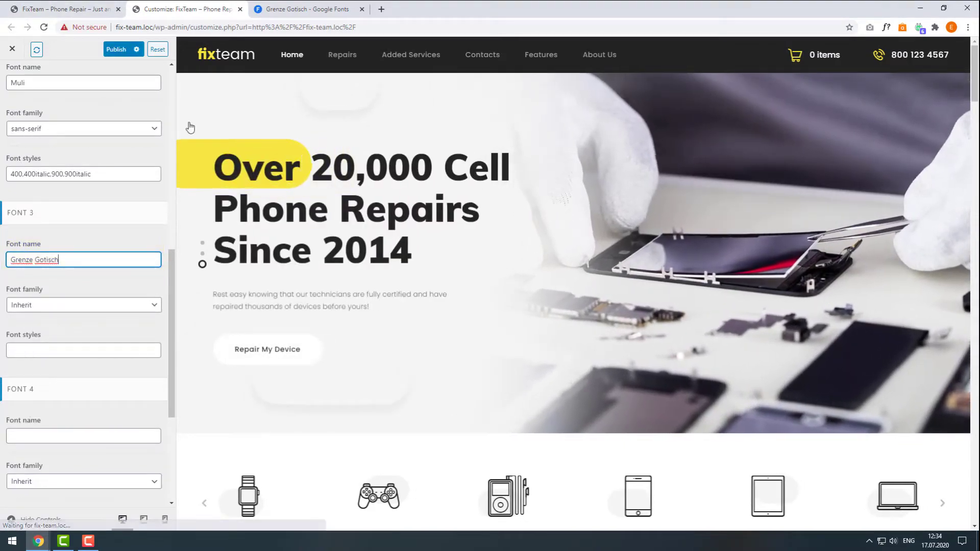
- Set the Font 3 font family to cursive, matching the embed code's fallback
{"action": "left_click", "coordinate": [313, 5]}
{"action": "left_click_drag", "start_coordinate": [719, 462], "coordinate": [761, 465]}
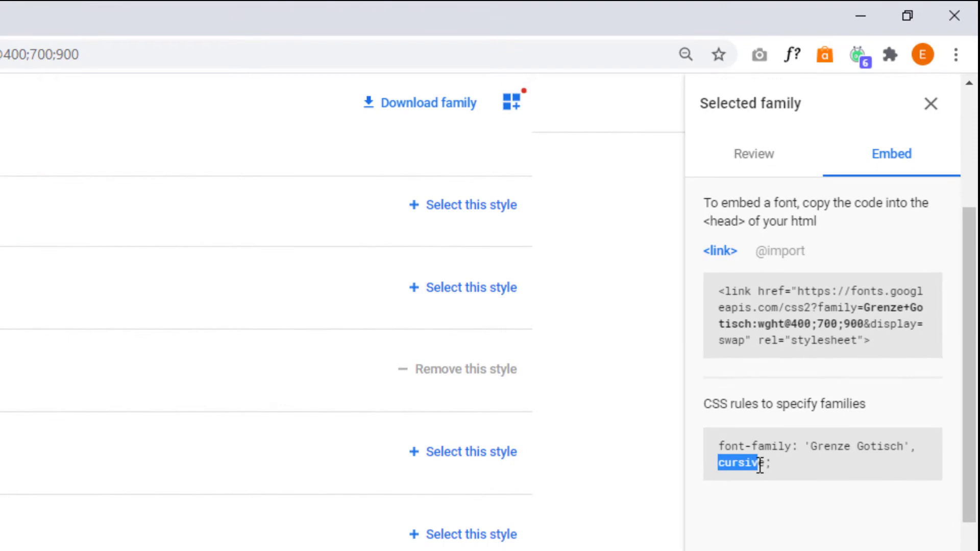
{"action": "left_click", "coordinate": [177, 9]}
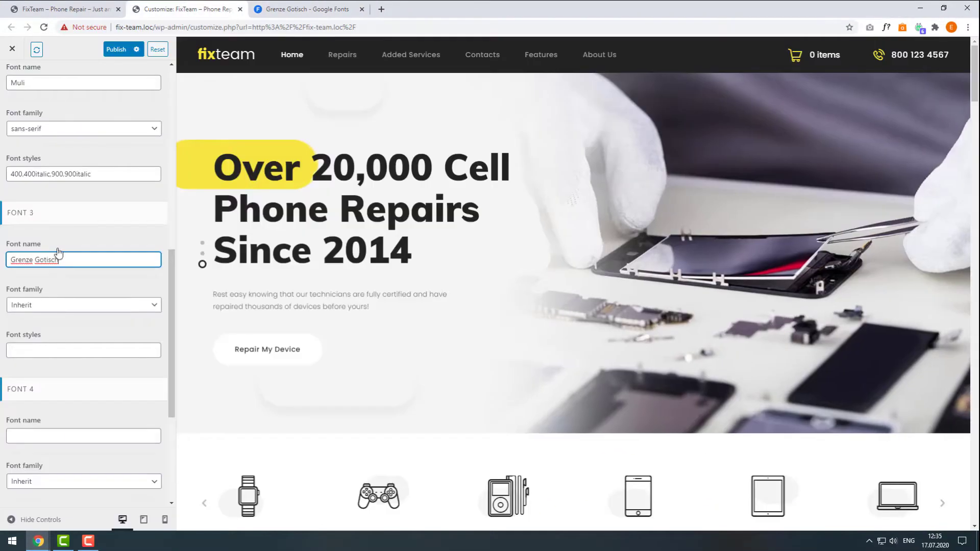
{"action": "left_click", "coordinate": [46, 307]}
{"action": "left_click", "coordinate": [39, 358]}
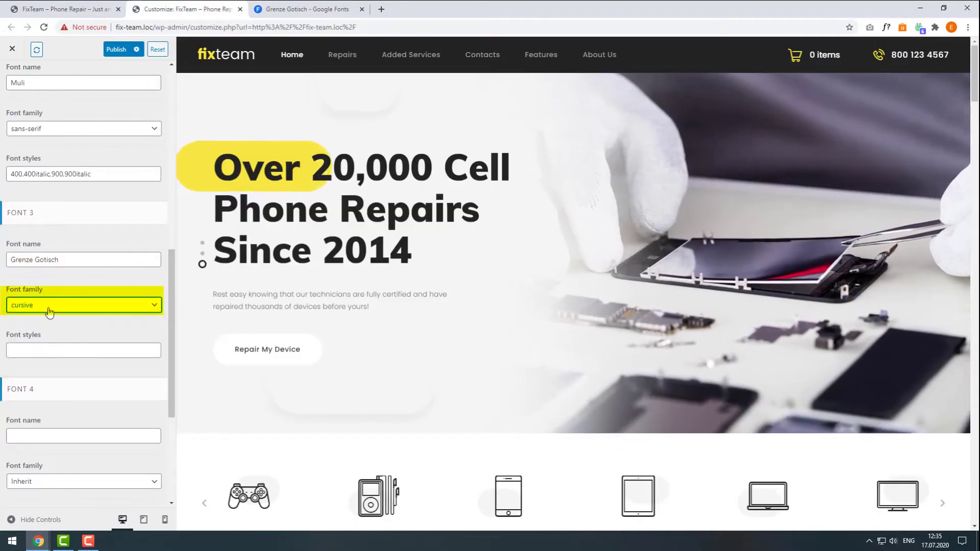
- Copy the 400;700;900 weights into Font 3 styles and publish
{"action": "left_click", "coordinate": [283, 6]}
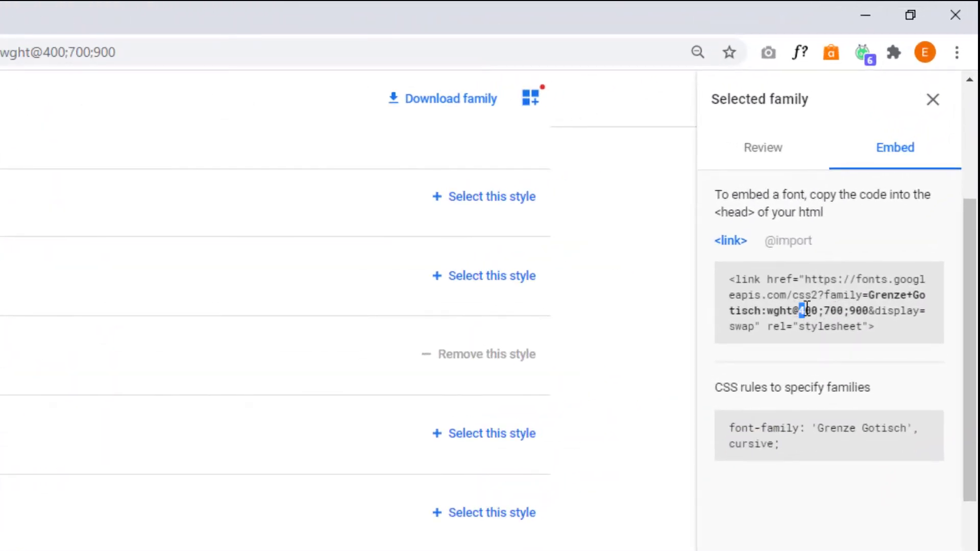
{"action": "right_click", "coordinate": [862, 310]}
{"action": "left_click", "coordinate": [853, 326]}
{"action": "left_click", "coordinate": [189, 9]}
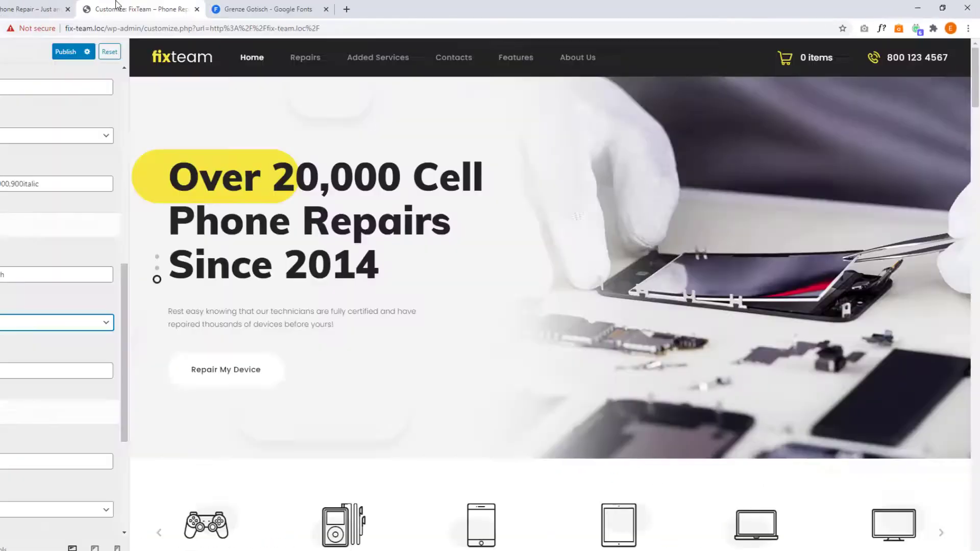
{"action": "left_click", "coordinate": [39, 350]}
{"action": "right_click", "coordinate": [40, 349]}
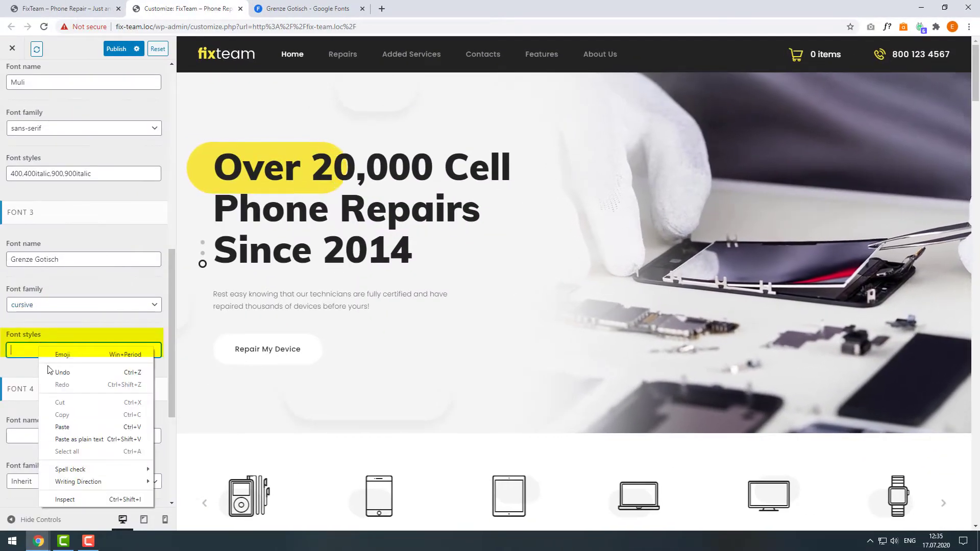
{"action": "left_click", "coordinate": [56, 426]}
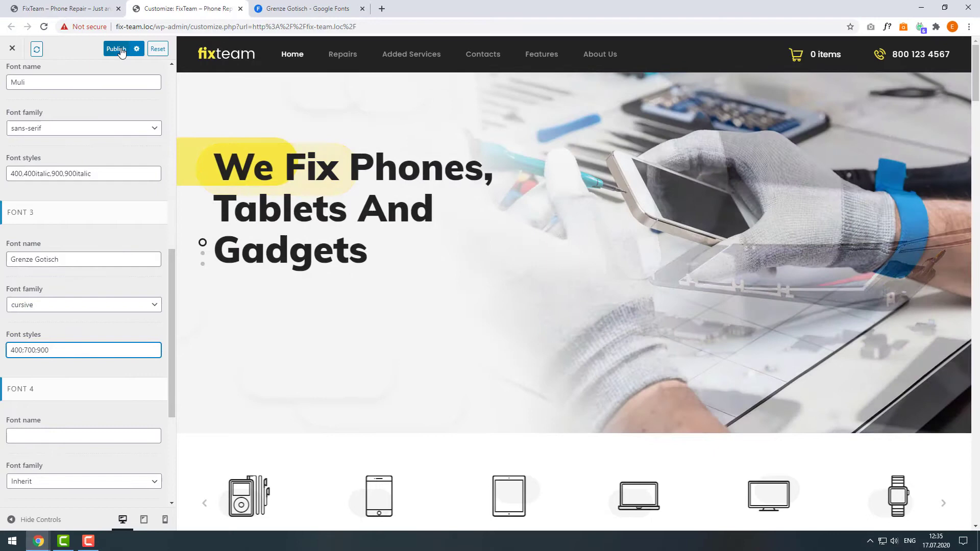
{"action": "left_click", "coordinate": [119, 49]}
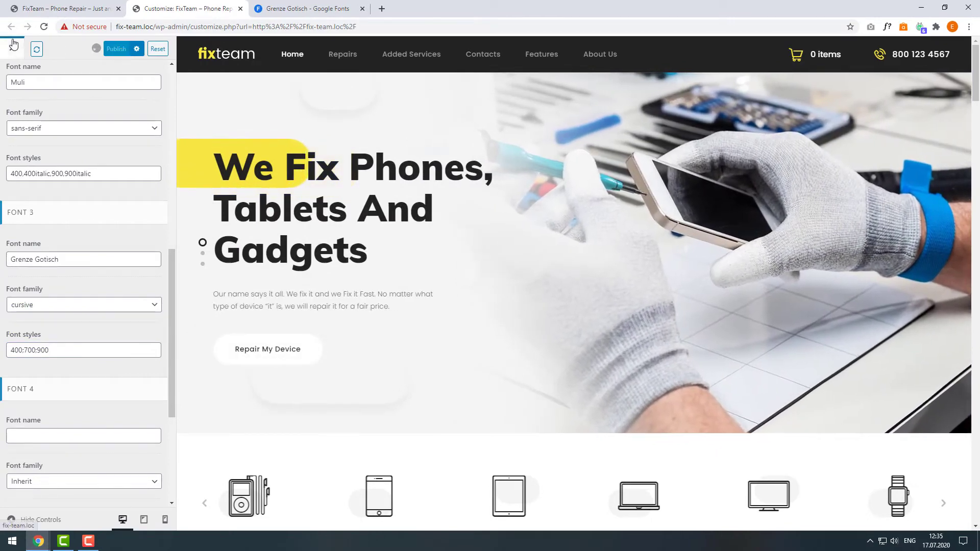
- Reload the Customizer and set the main menu font to Grenze Gotisch
{"action": "scroll", "coordinate": [56, 100], "scroll_direction": "up", "scroll_amount": 5}
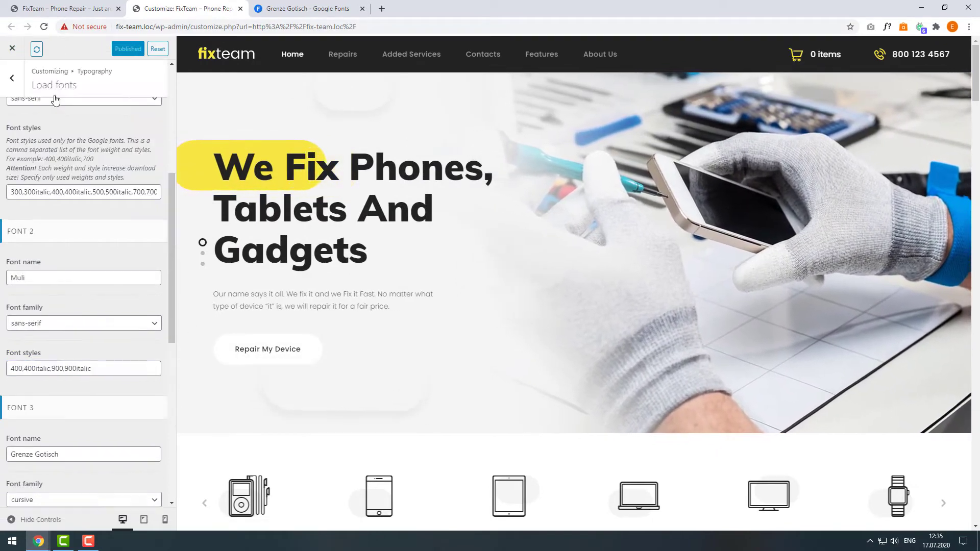
{"action": "scroll", "coordinate": [31, 90], "scroll_direction": "up", "scroll_amount": 5}
{"action": "left_click", "coordinate": [15, 82]}
{"action": "right_click", "coordinate": [128, 86]}
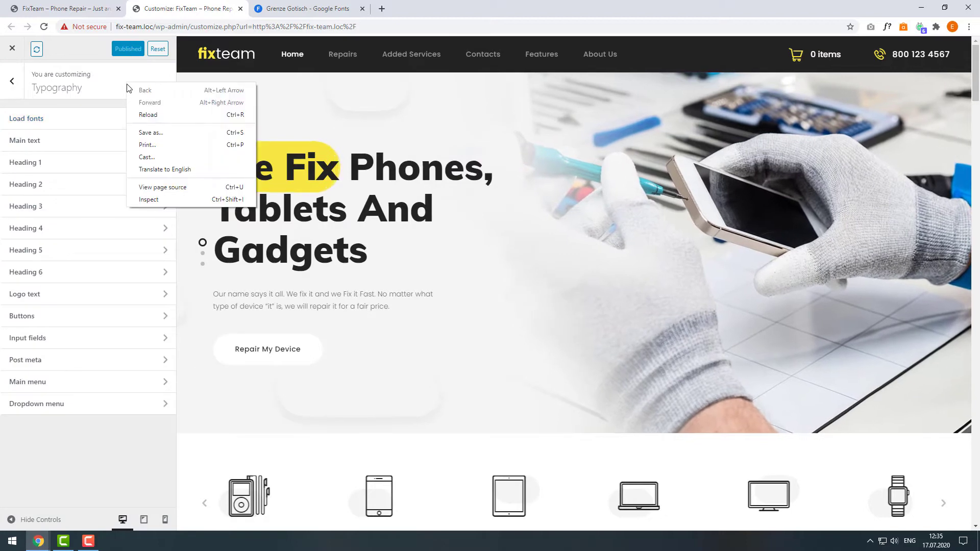
{"action": "left_click", "coordinate": [139, 116]}
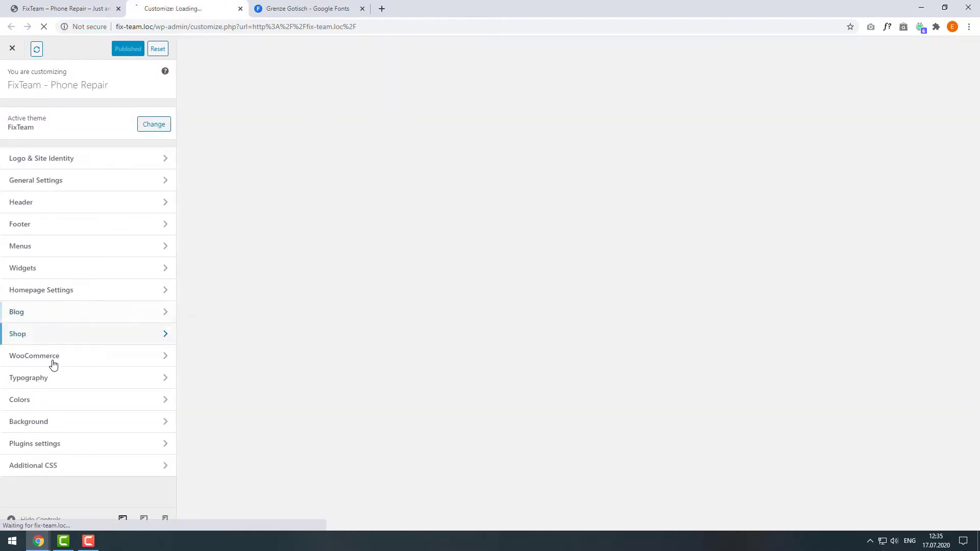
{"action": "left_click", "coordinate": [51, 378]}
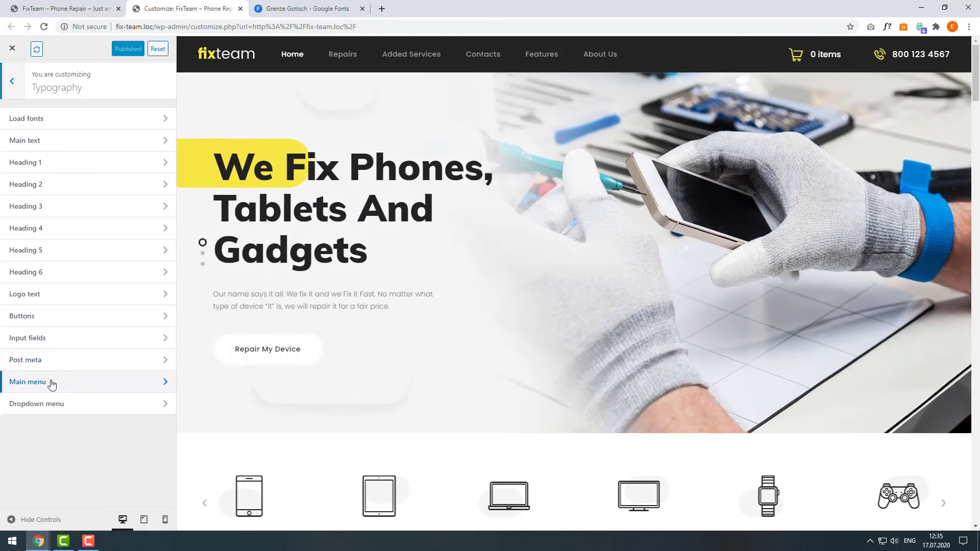
{"action": "left_click", "coordinate": [51, 383]}
{"action": "left_click", "coordinate": [105, 166]}
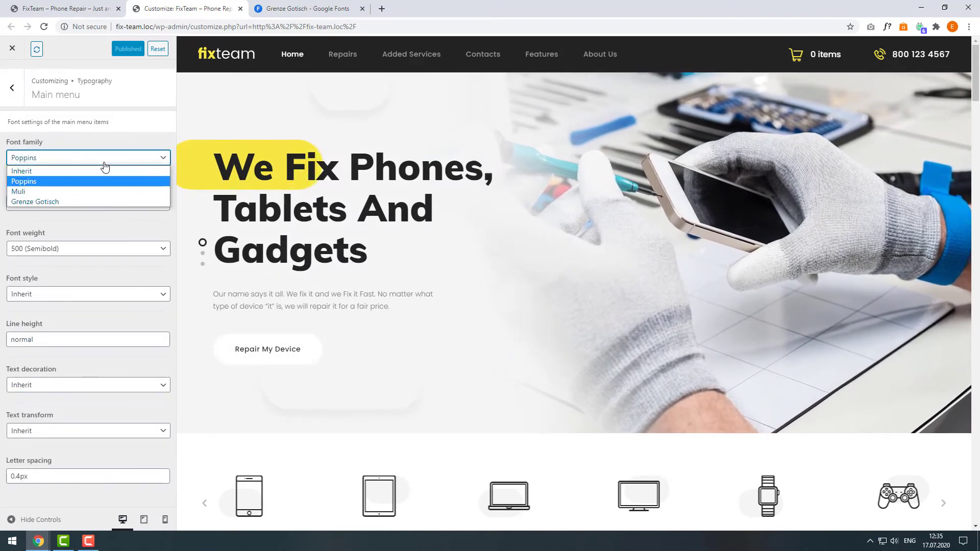
{"action": "left_click", "coordinate": [88, 201]}
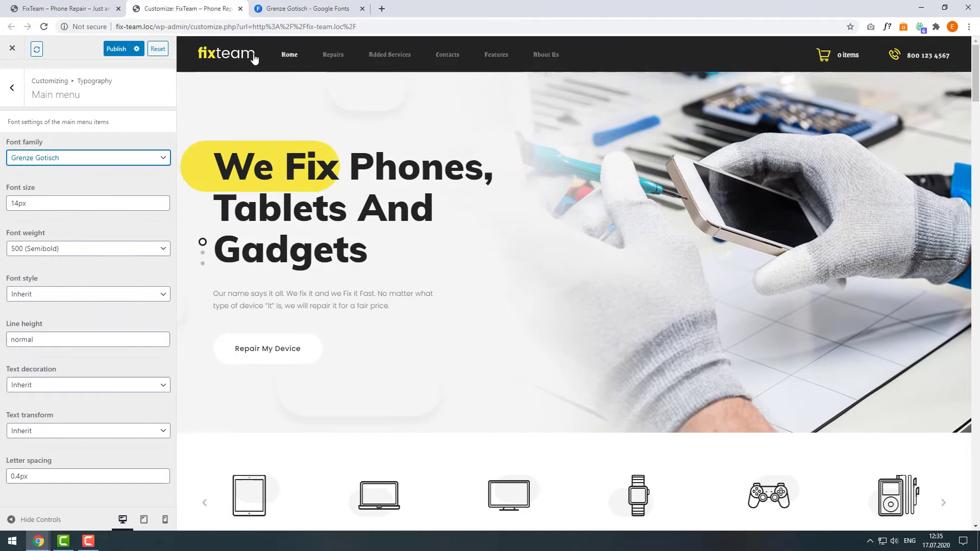
- Set the main menu font size to 19px and text transform to lowercase
{"action": "left_click", "coordinate": [15, 203]}
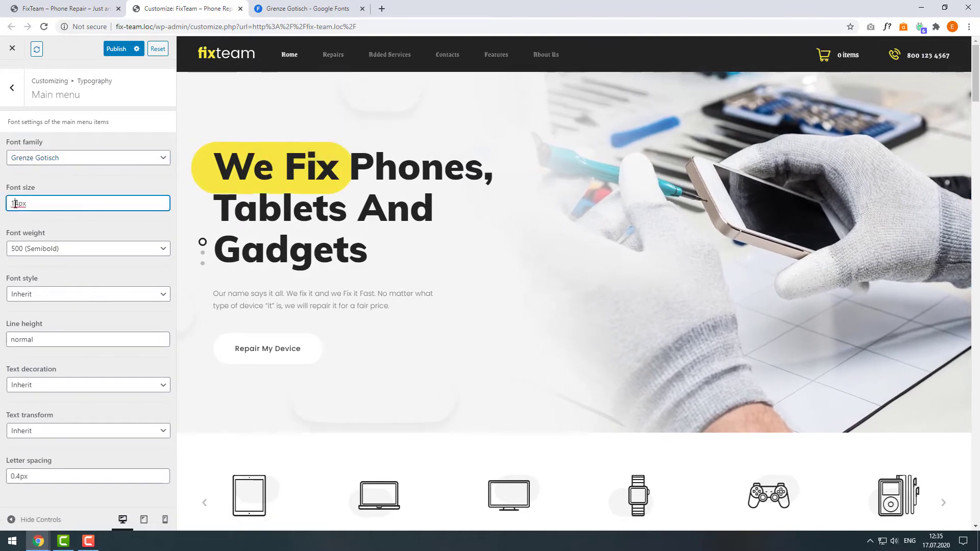
{"action": "left_click_drag", "start_coordinate": [16, 203], "coordinate": [7, 207]}
{"action": "key", "text": "BackSpace"}
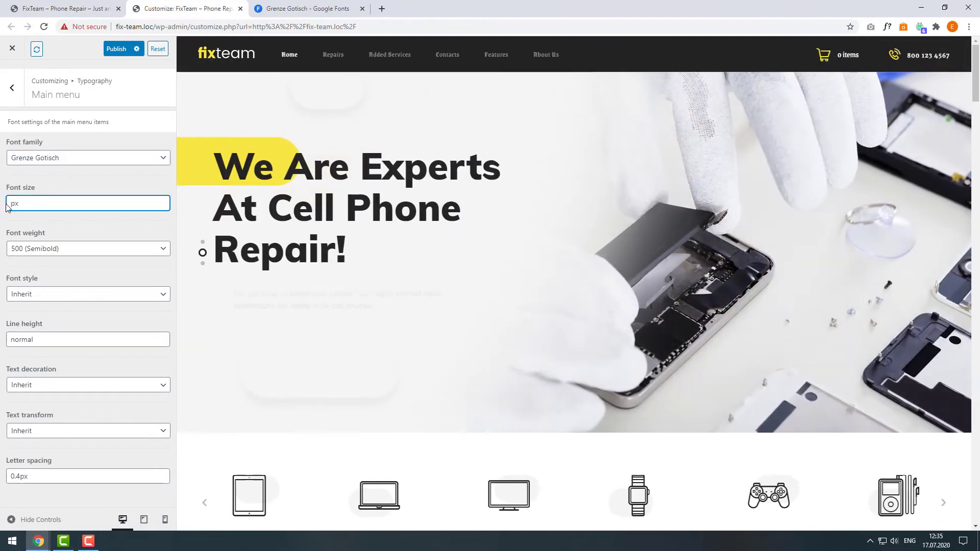
{"action": "type", "text": "19"}
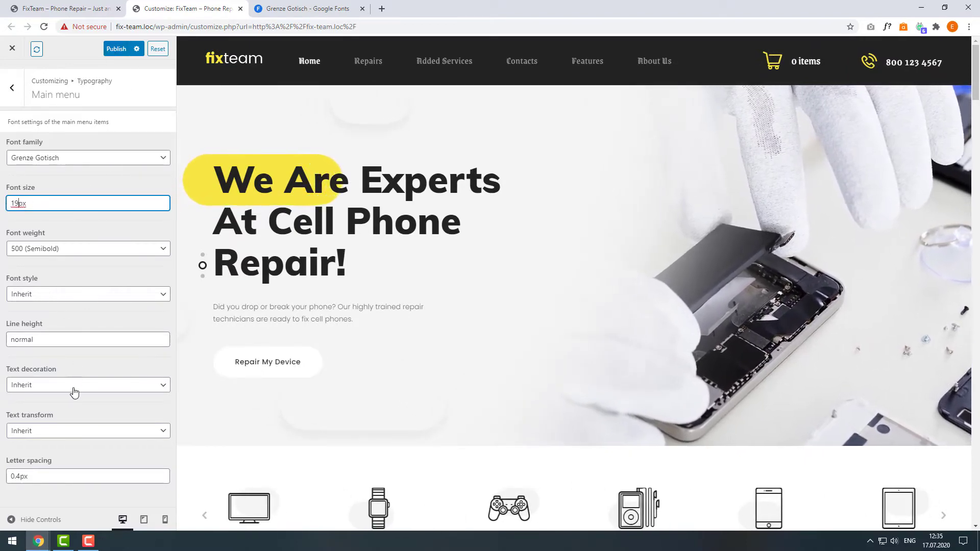
{"action": "left_click", "coordinate": [71, 433]}
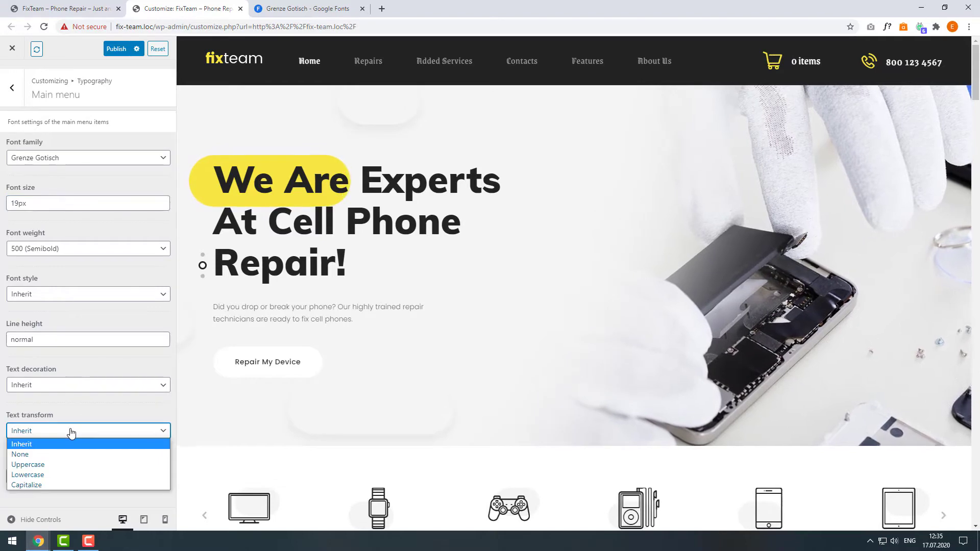
{"action": "left_click", "coordinate": [61, 465]}
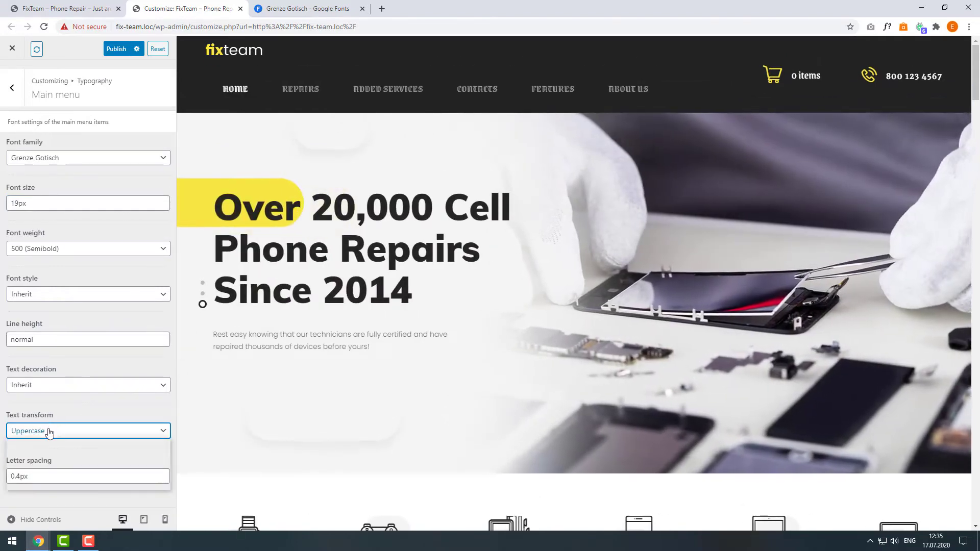
{"action": "left_click", "coordinate": [51, 430]}
{"action": "left_click", "coordinate": [39, 475]}
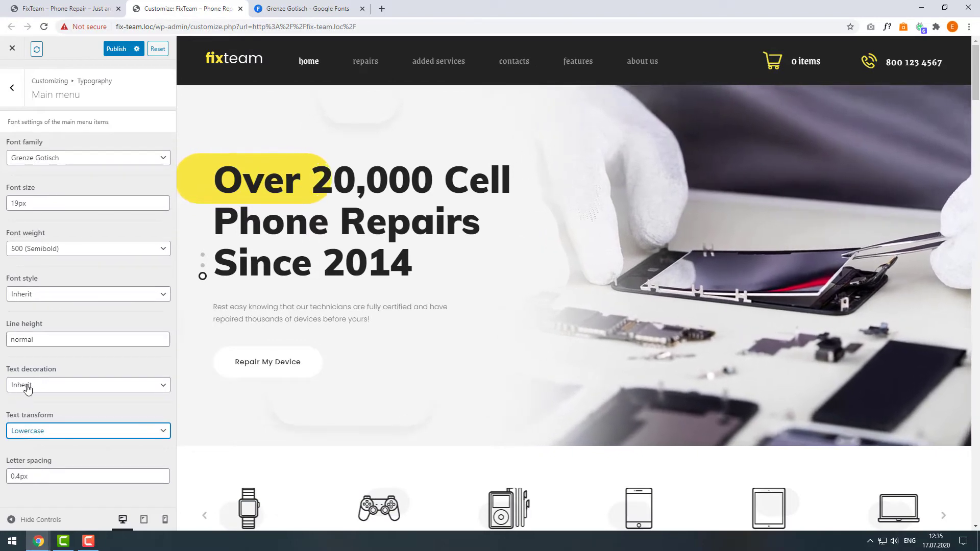
- Make the main menu italic, publish, and switch to the live site
{"action": "left_click", "coordinate": [33, 296]}
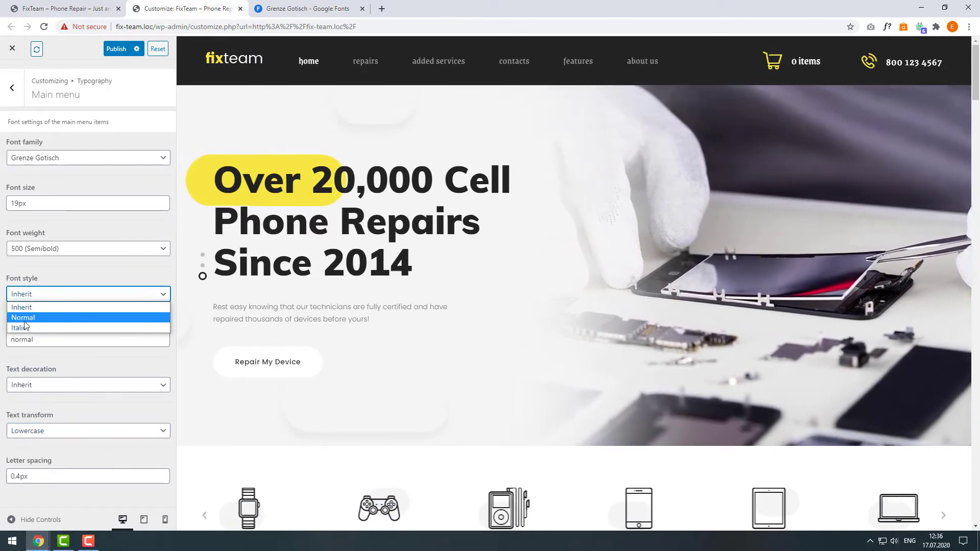
{"action": "left_click", "coordinate": [24, 328]}
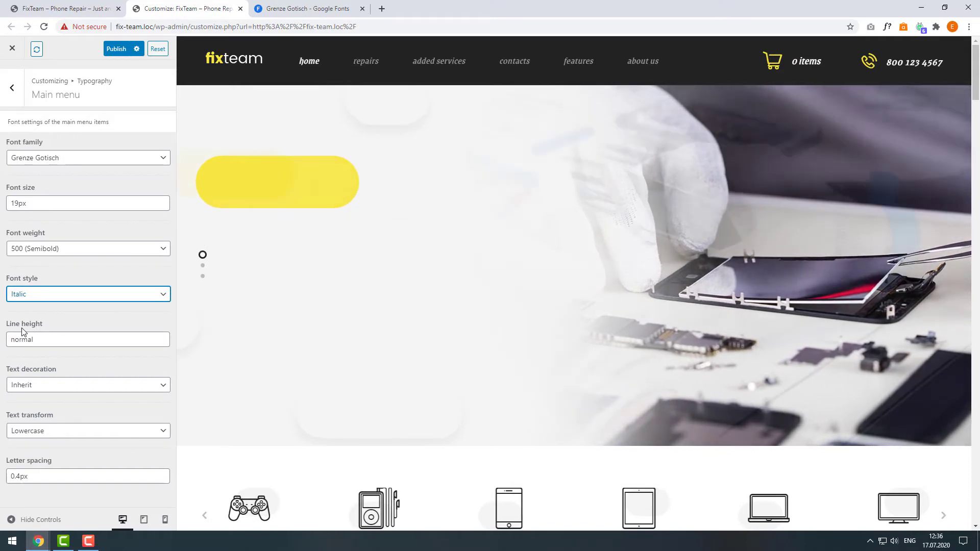
{"action": "left_click", "coordinate": [113, 47]}
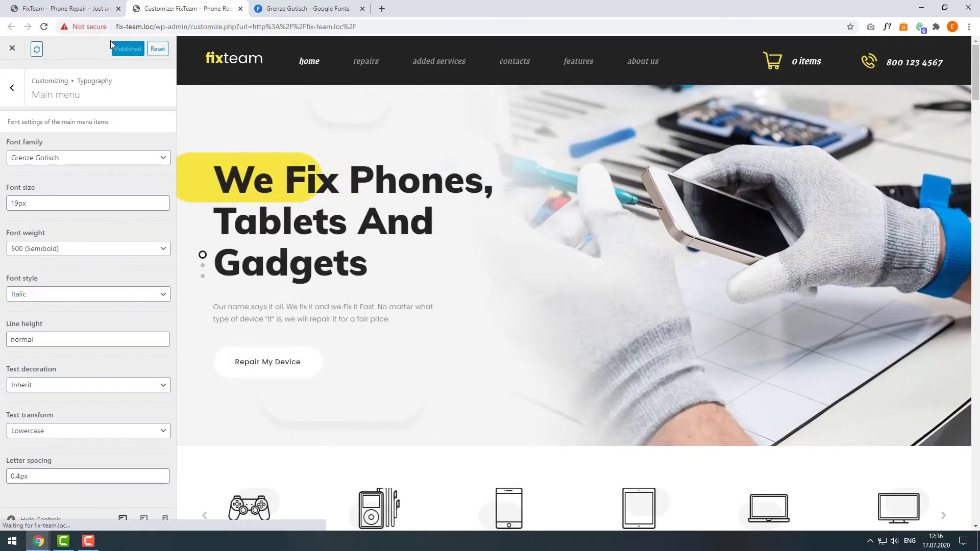
{"action": "left_click", "coordinate": [95, 9]}
- Reload the live site, then set the Heading 2 font to Grenze Gotisch in Customizer
{"action": "key", "text": "F5"}
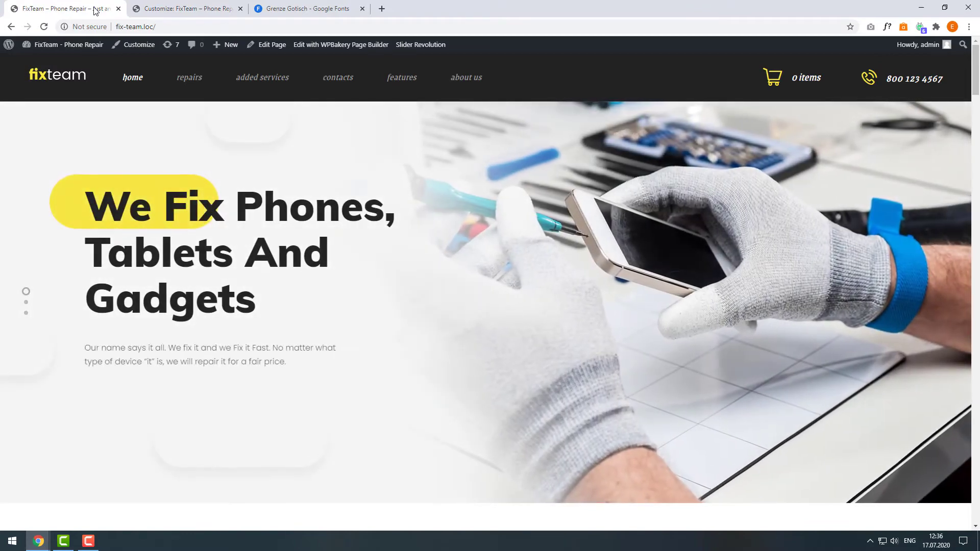
{"action": "left_click", "coordinate": [143, 9]}
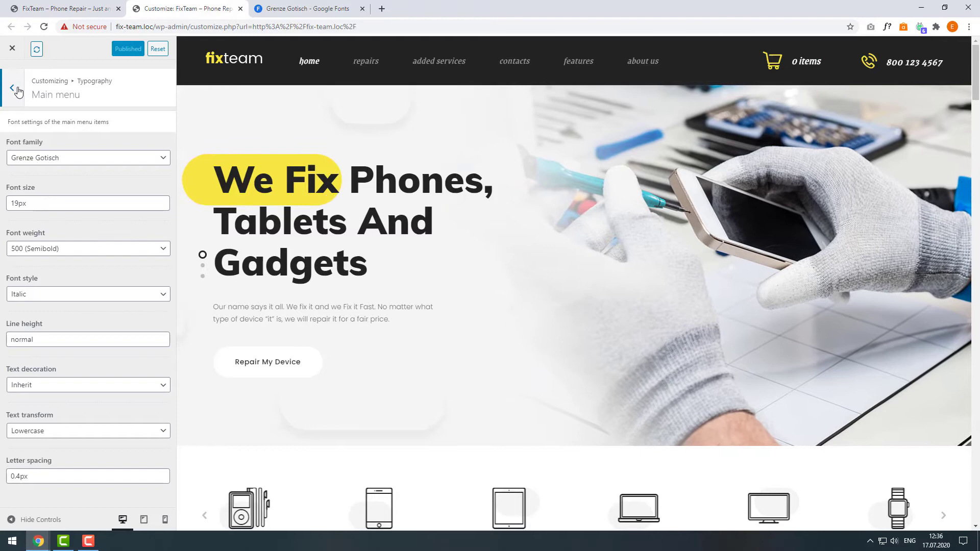
{"action": "key", "text": "Escape"}
{"action": "scroll", "coordinate": [239, 130], "scroll_direction": "down", "scroll_amount": 10}
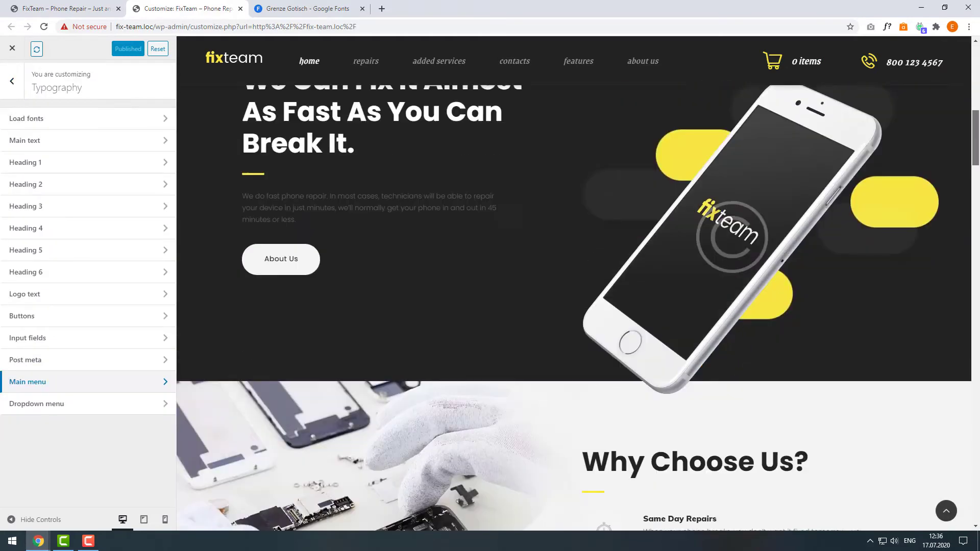
{"action": "scroll", "coordinate": [574, 308], "scroll_direction": "down", "scroll_amount": 2}
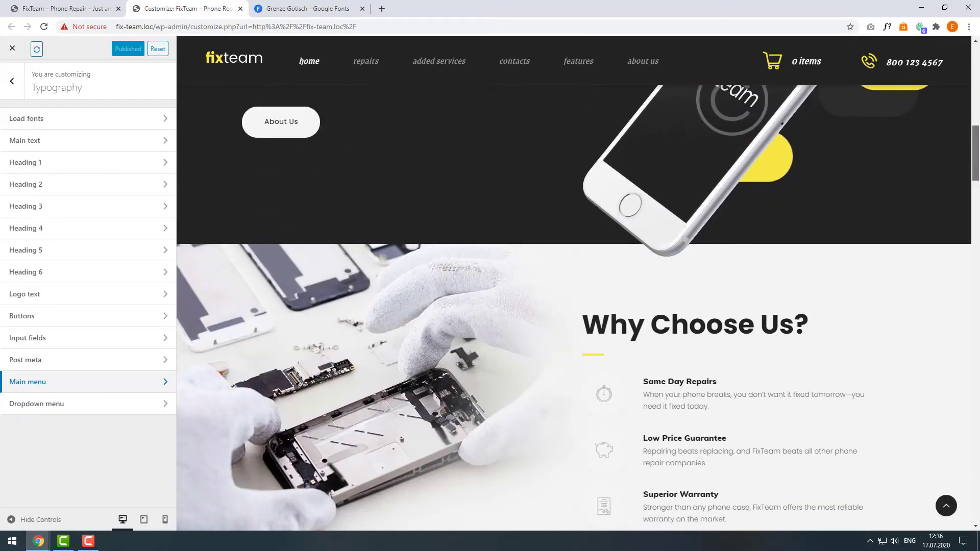
{"action": "left_click", "coordinate": [92, 192]}
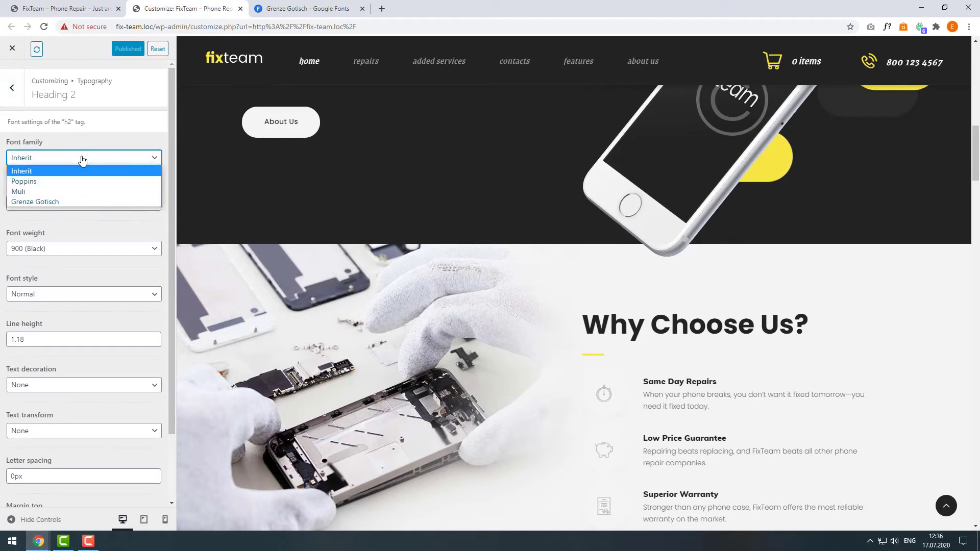
{"action": "left_click", "coordinate": [68, 202]}
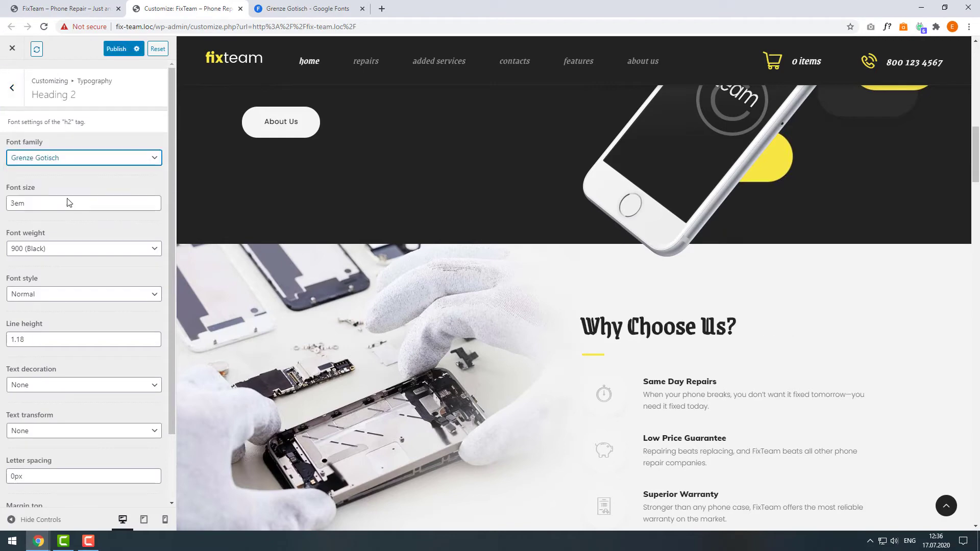
- Scroll the preview to check the restyled section titles, then return to the live site
{"action": "left_click_drag", "start_coordinate": [977, 154], "coordinate": [978, 314]}
{"action": "left_click", "coordinate": [947, 506]}
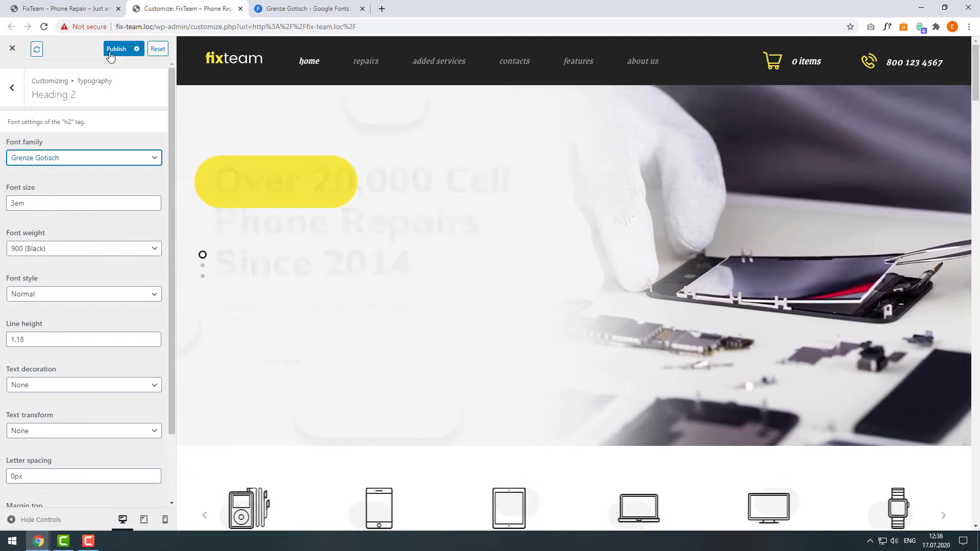
{"action": "left_click", "coordinate": [67, 9]}
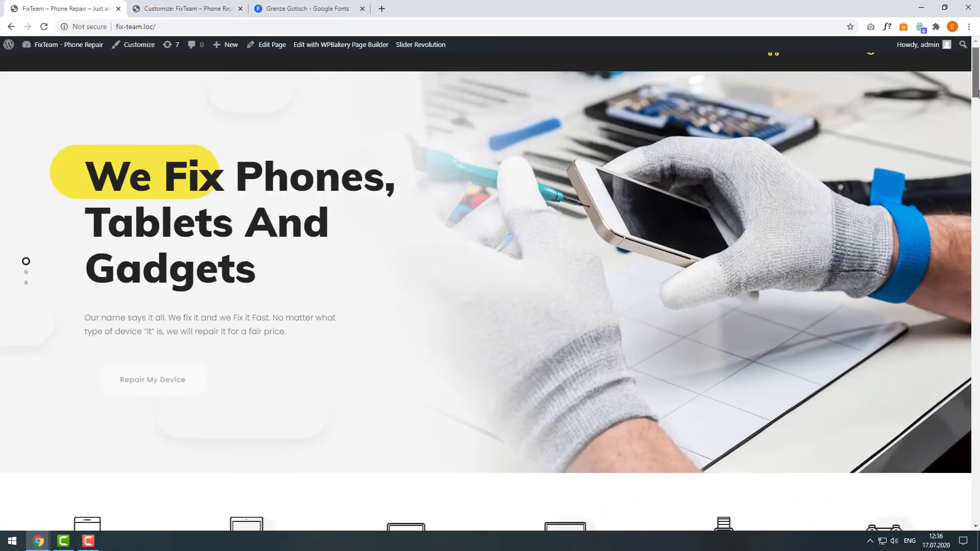
- Open the Slider Revolution slide editor from the admin bar in a new tab
{"action": "mouse_move", "coordinate": [976, 76]}
{"action": "left_mouse_down"}
{"action": "mouse_move", "coordinate": [976, 160]}
{"action": "mouse_move", "coordinate": [976, 51]}
{"action": "left_mouse_up"}
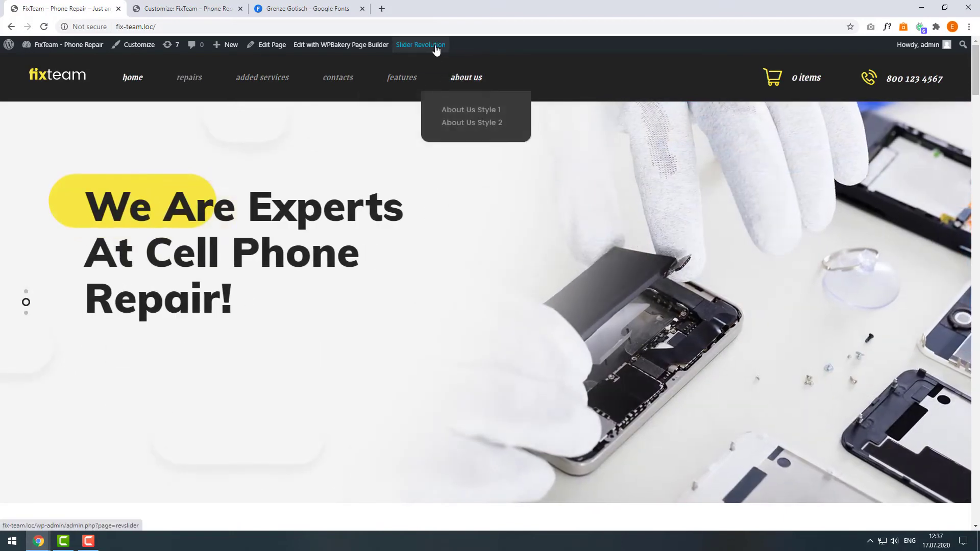
{"action": "middle_click", "coordinate": [408, 64]}
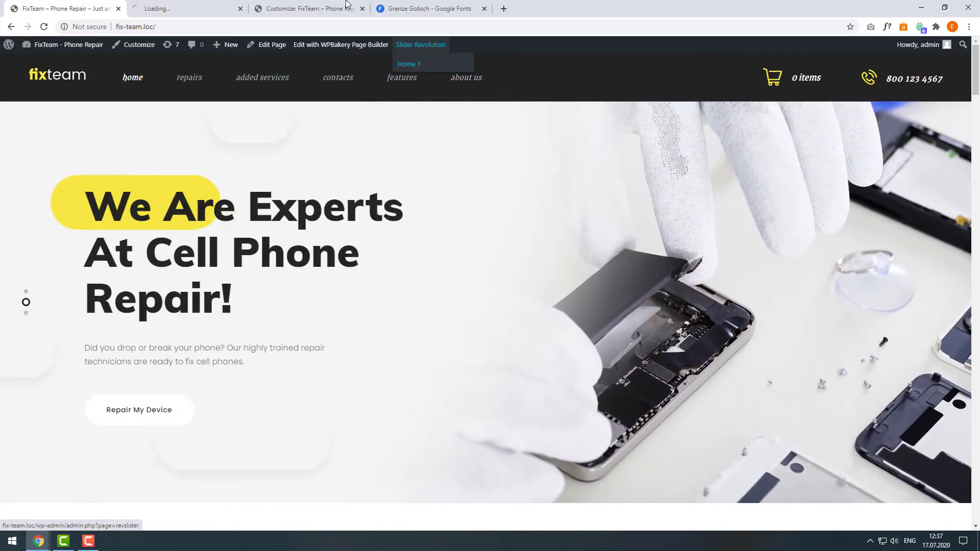
- Set the 'We Fix Phones, Tablets And Gadgets' headline to Dancing Script and save the slide
{"action": "left_click", "coordinate": [198, 9]}
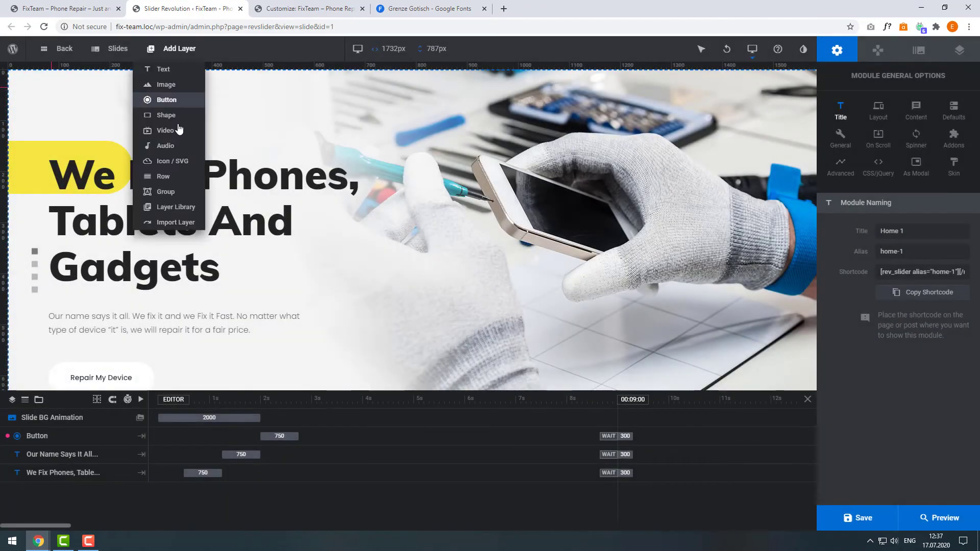
{"action": "left_click", "coordinate": [216, 180]}
{"action": "left_click", "coordinate": [226, 180]}
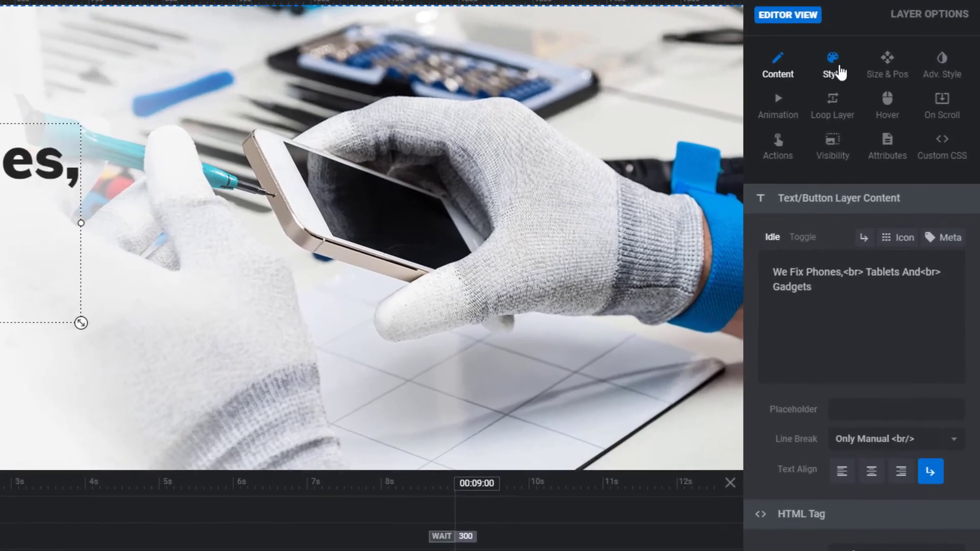
{"action": "left_click", "coordinate": [840, 72]}
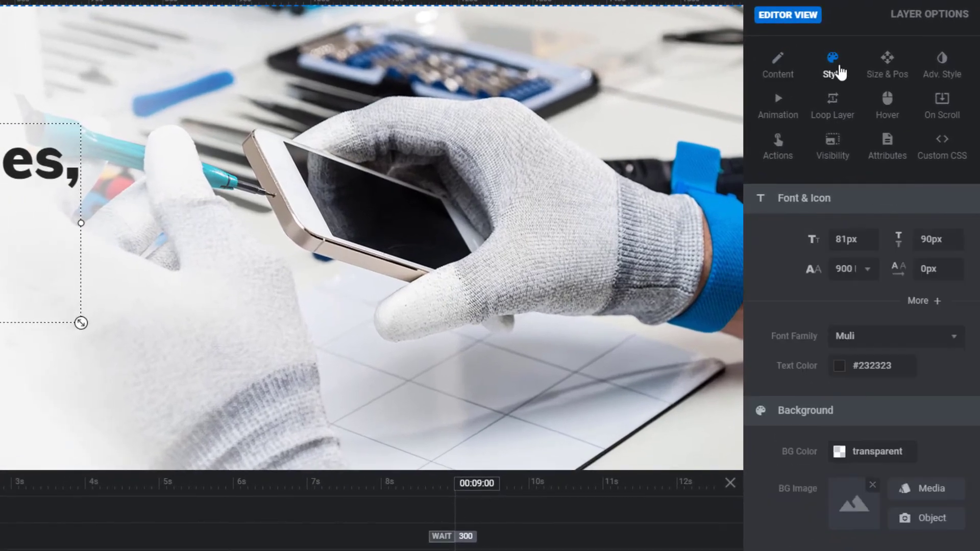
{"action": "left_click", "coordinate": [925, 341]}
{"action": "left_click_drag", "start_coordinate": [960, 408], "coordinate": [963, 416]}
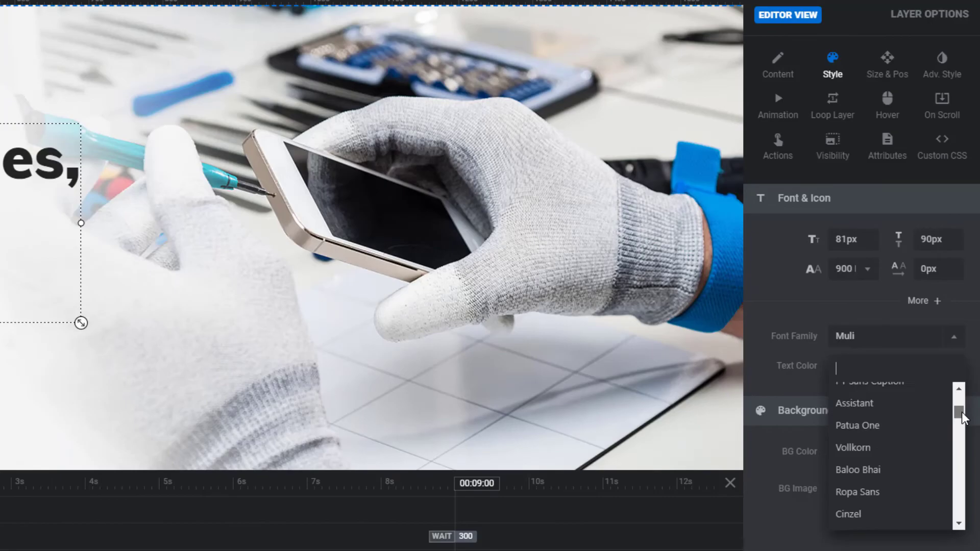
{"action": "scroll", "coordinate": [962, 421], "scroll_direction": "down", "scroll_amount": 5}
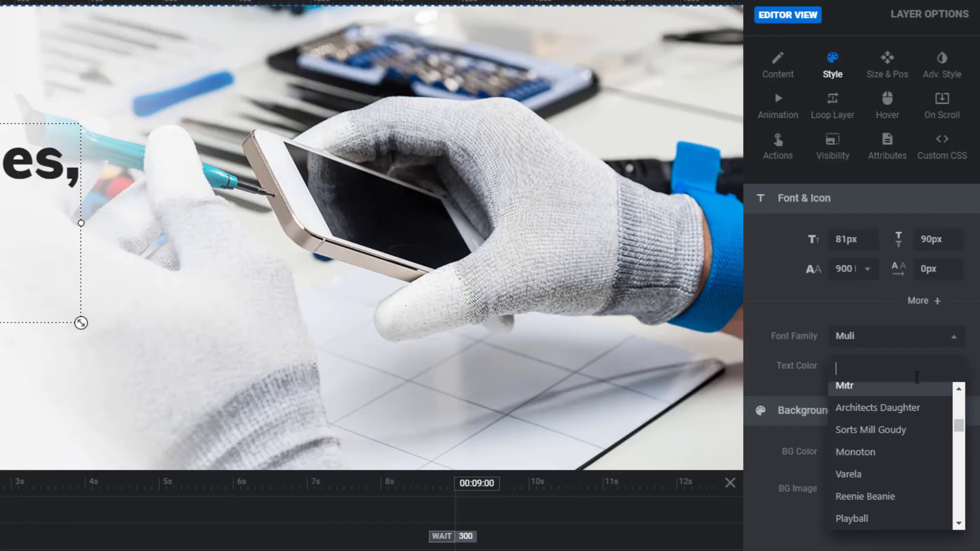
{"action": "type", "text": "dancin"}
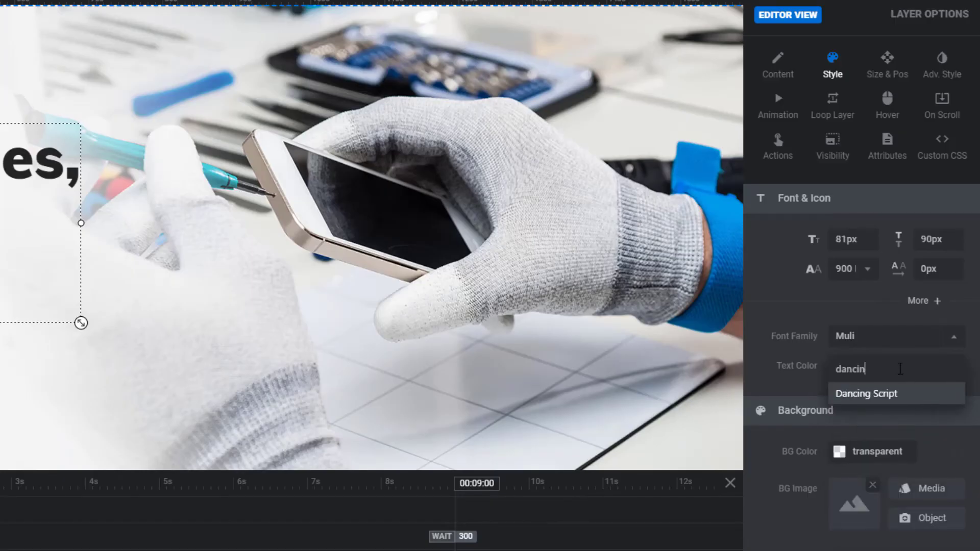
{"action": "left_click", "coordinate": [866, 394]}
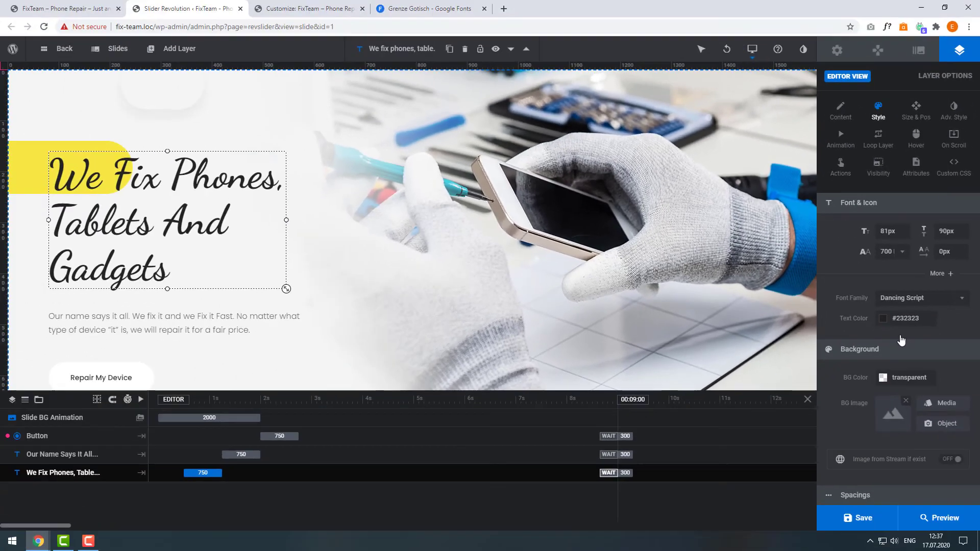
{"action": "left_click", "coordinate": [861, 527]}
{"action": "mouse_move", "coordinate": [112, 48]}
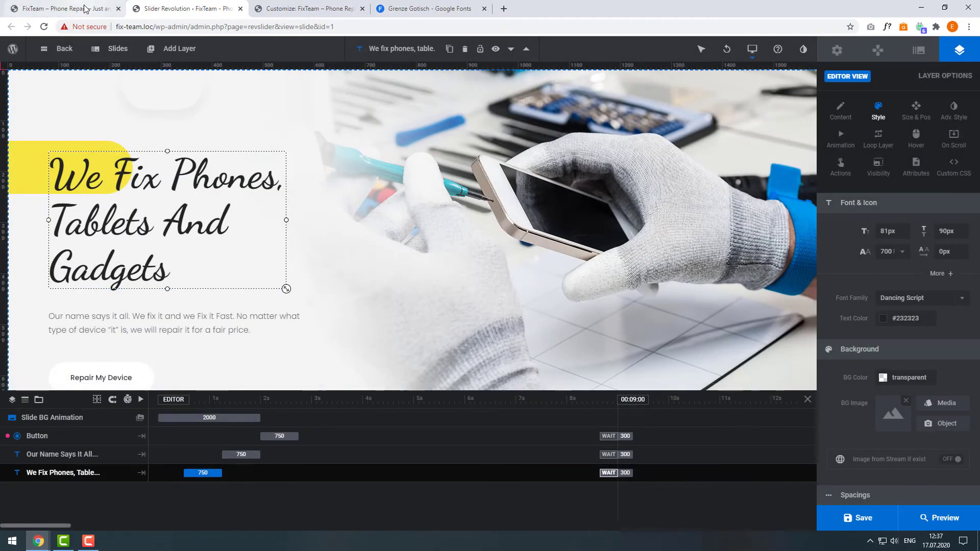
- Reload the live homepage to check the Dancing Script headline, then return to the slide editor
{"action": "left_click", "coordinate": [84, 9]}
{"action": "key", "text": "F5"}
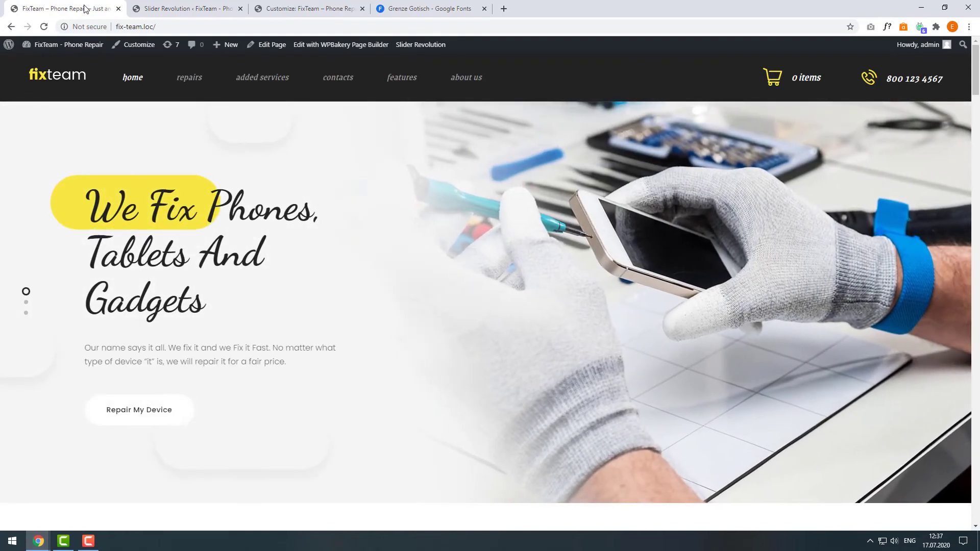
{"action": "left_click", "coordinate": [140, 9]}
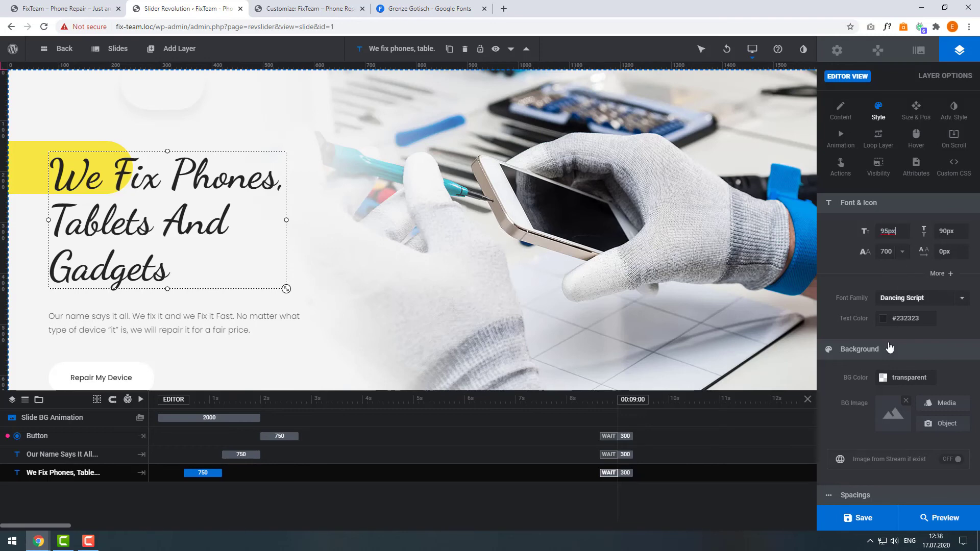
- Save the slide with the 95px headline and reload the live homepage to check it
{"action": "left_click", "coordinate": [867, 515]}
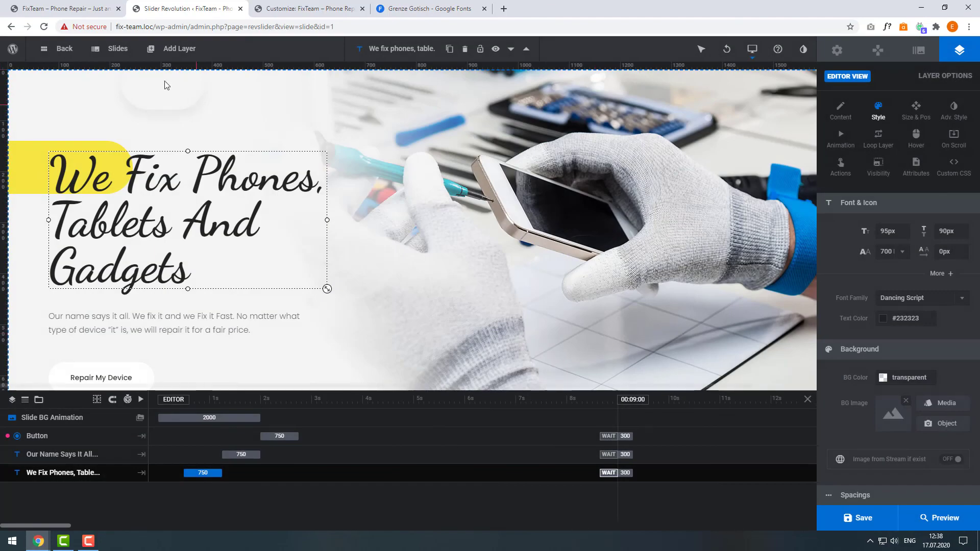
{"action": "left_click", "coordinate": [53, 9]}
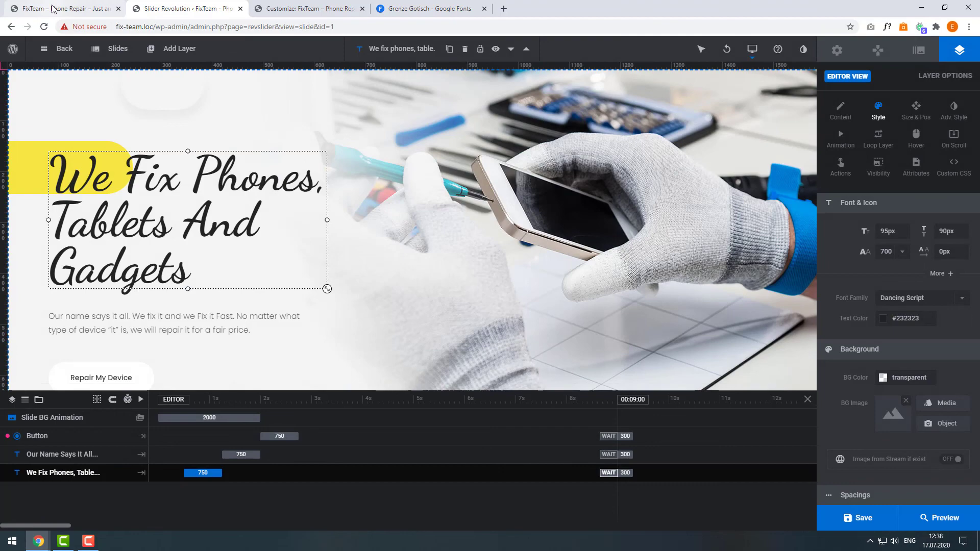
{"action": "key", "text": "F5"}
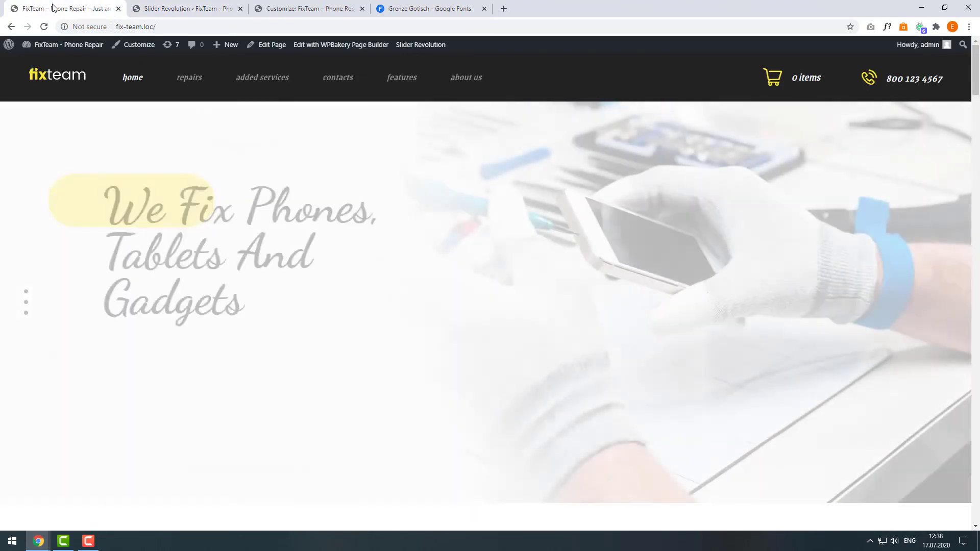